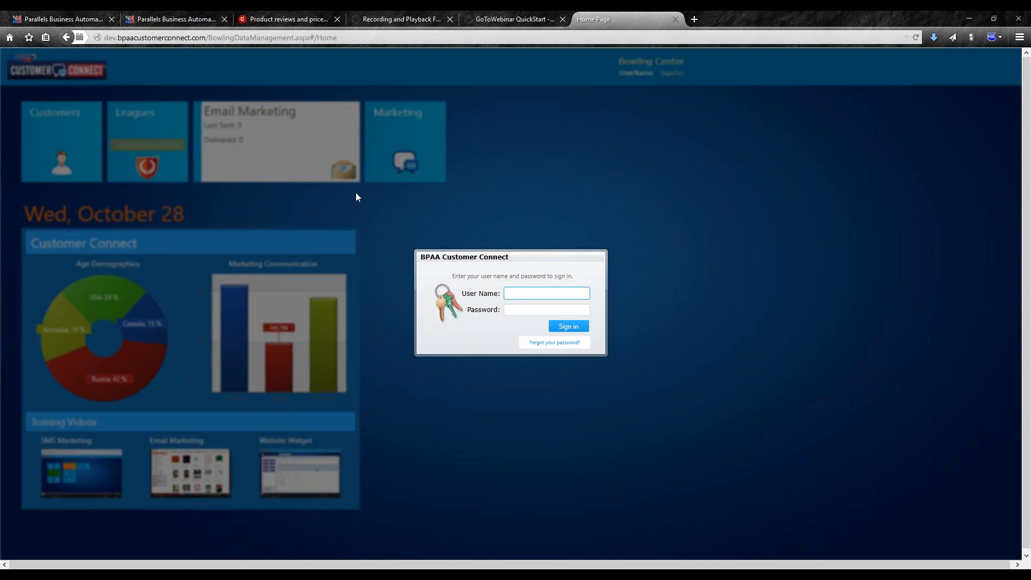
- Sign in with the account e-mail and password to reach the BPAA Demo dashboard
left_click(533, 297)
key("Tab")
type("*******")
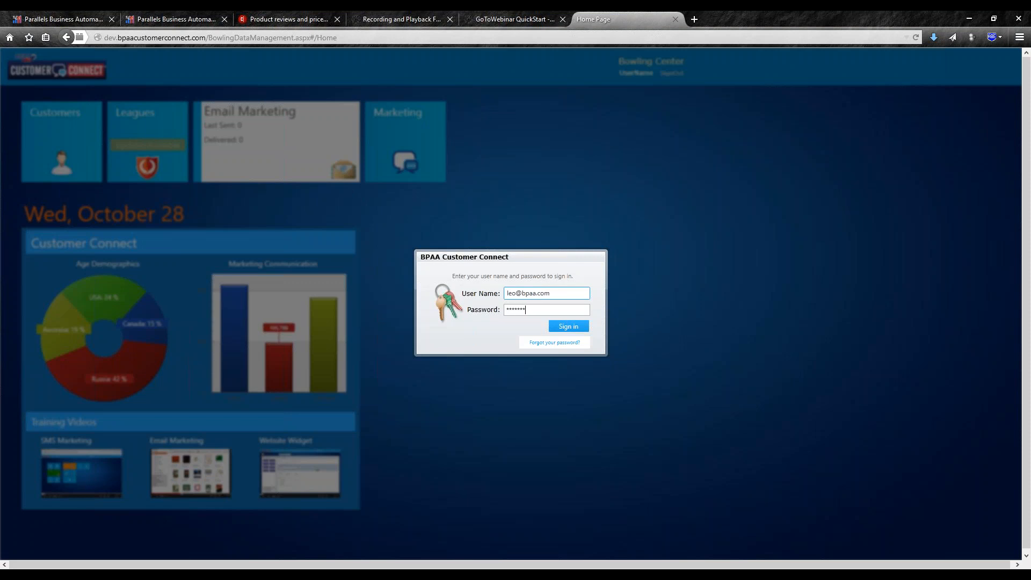
key("Return")
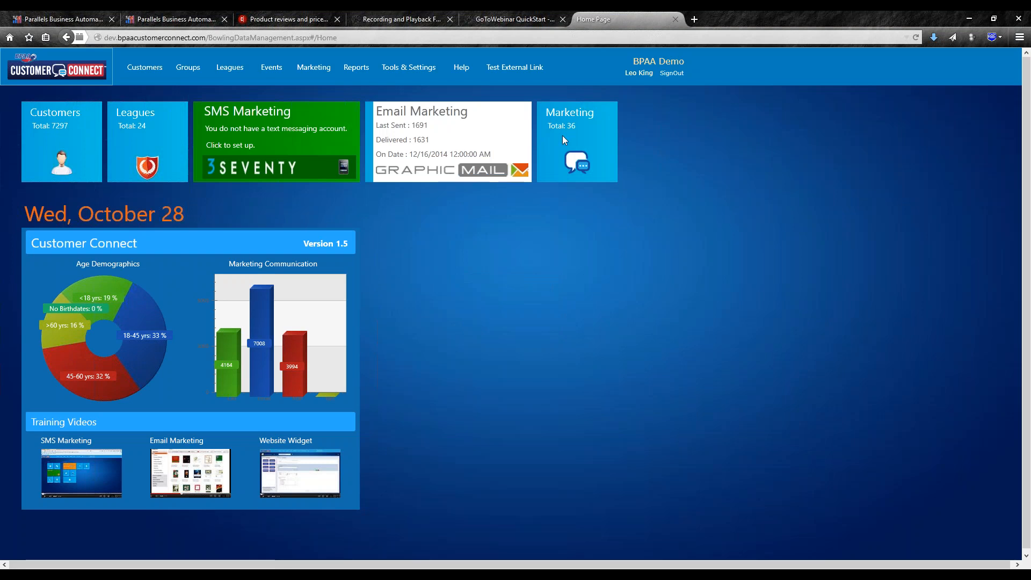
- Go to Tools & Settings and open the Import Data page with past import files
left_click(395, 69)
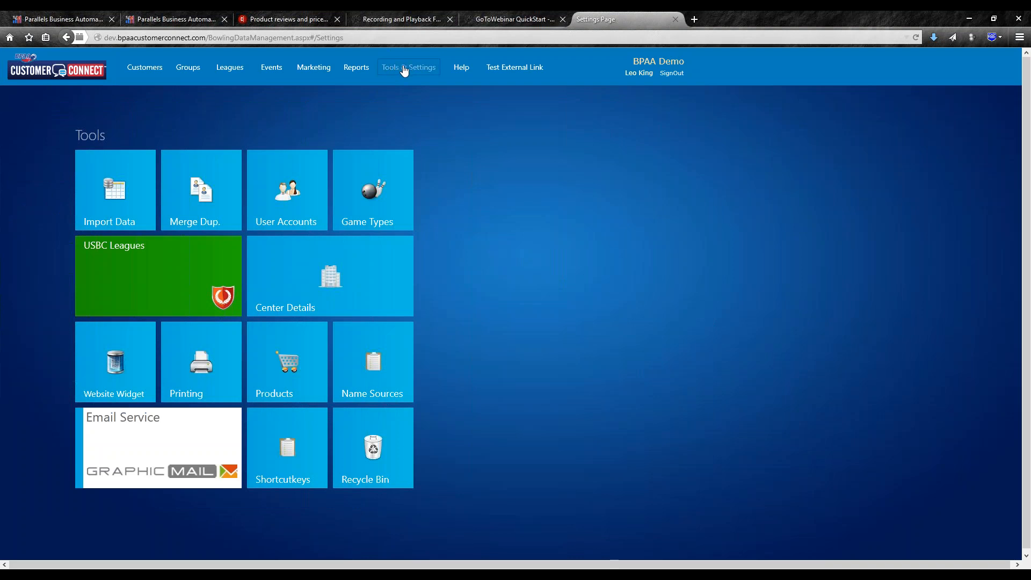
left_click(114, 191)
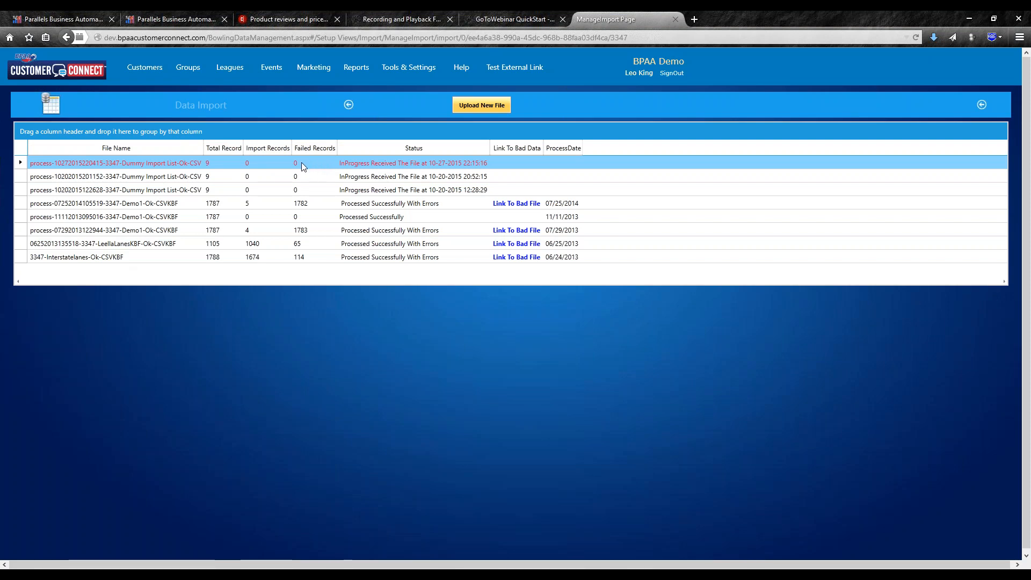
left_click(334, 164)
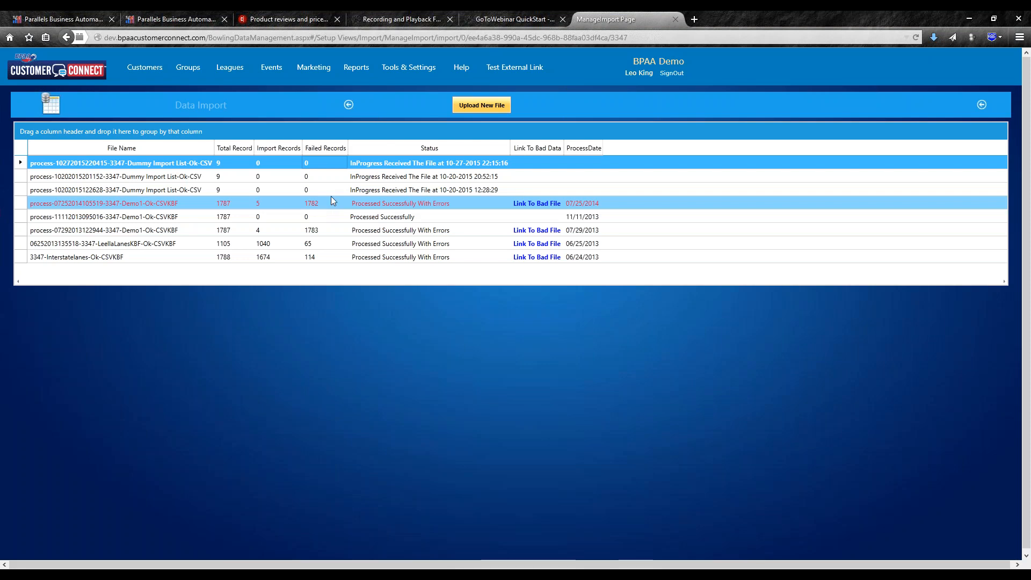
right_click(537, 206)
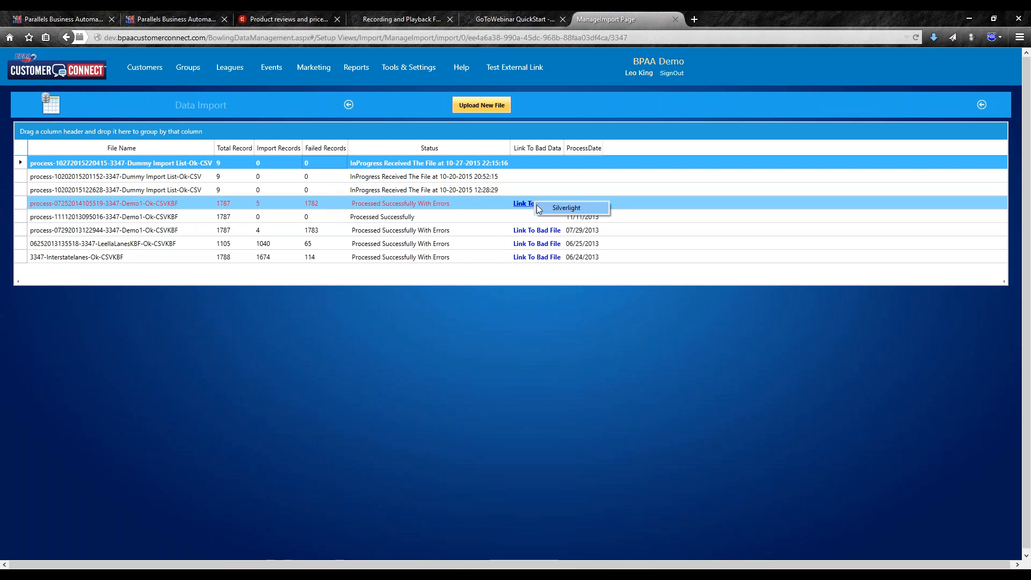
left_click(474, 355)
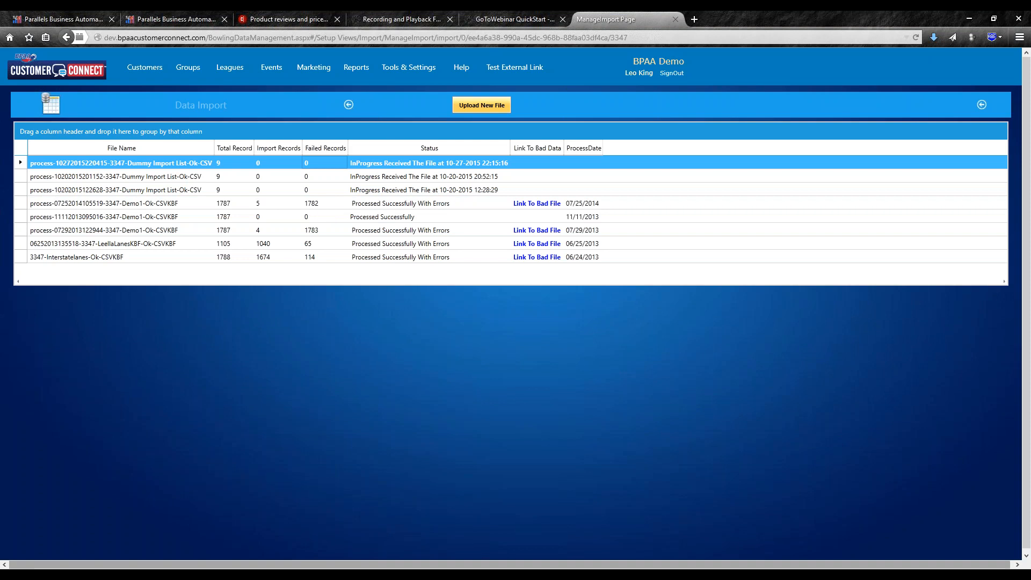
- Bring the Dummy Import List workbook to the front and reposition its window over the browser
left_click(916, 575)
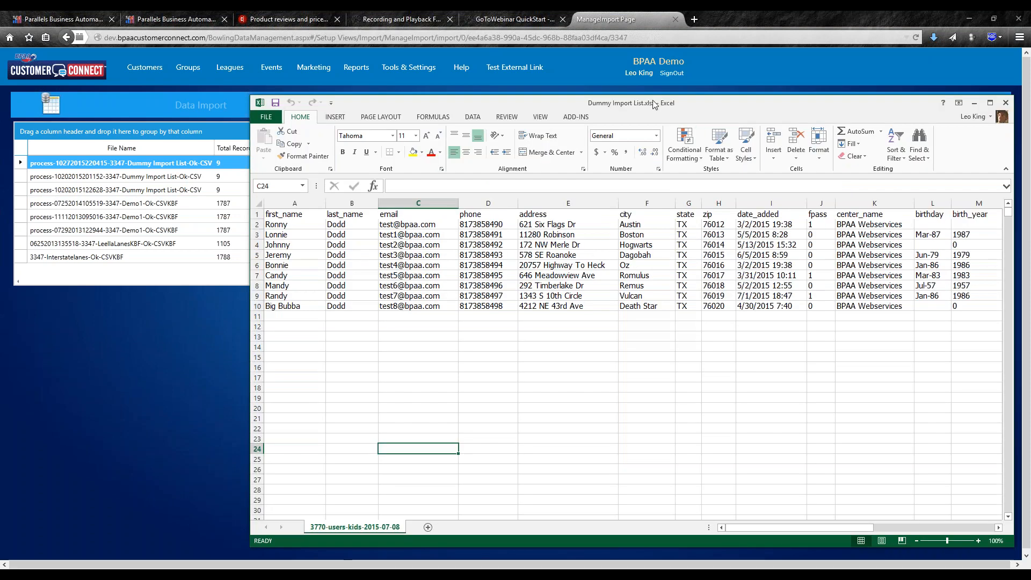
left_click_drag(654, 103, 629, 36)
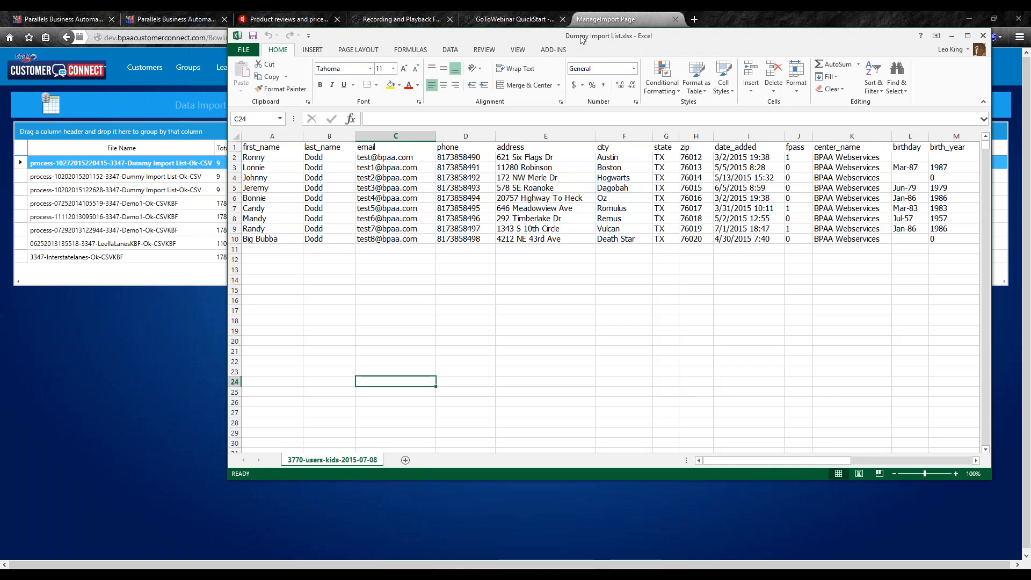
left_click_drag(672, 39, 670, 70)
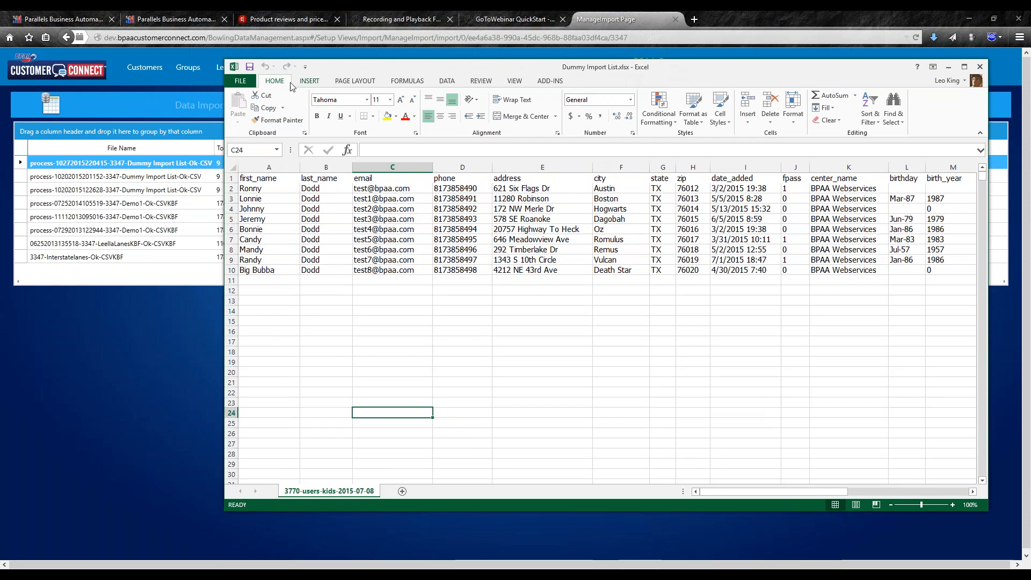
- Start Save As for Dummy Import List.xlsx with the Documents folder as destination
left_click(241, 81)
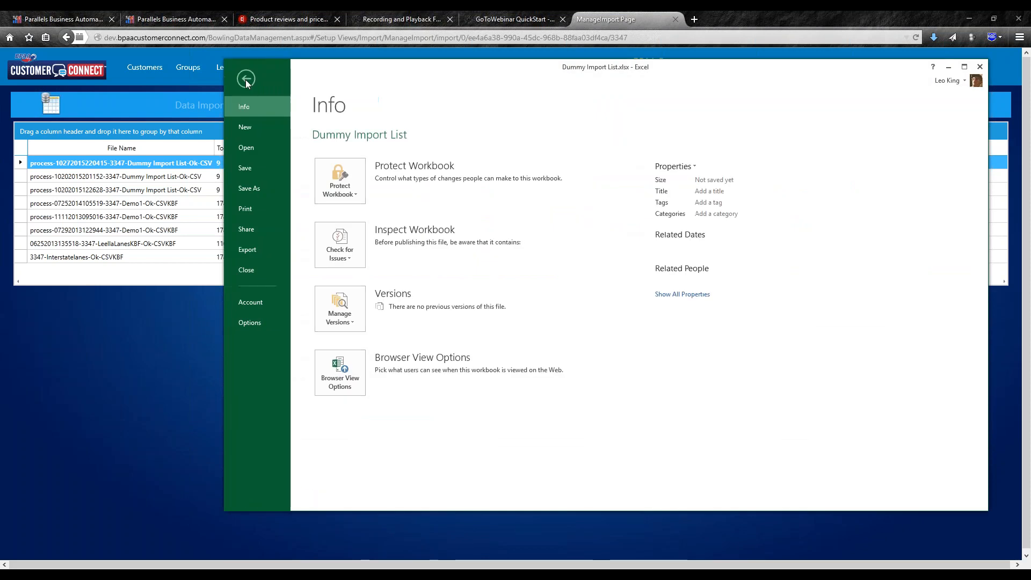
left_click(249, 189)
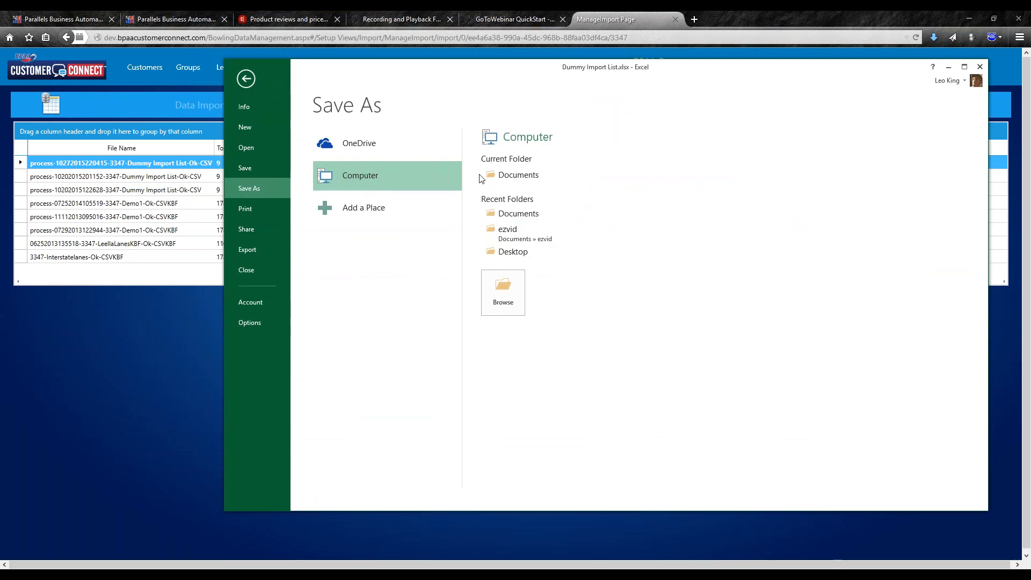
left_click(518, 175)
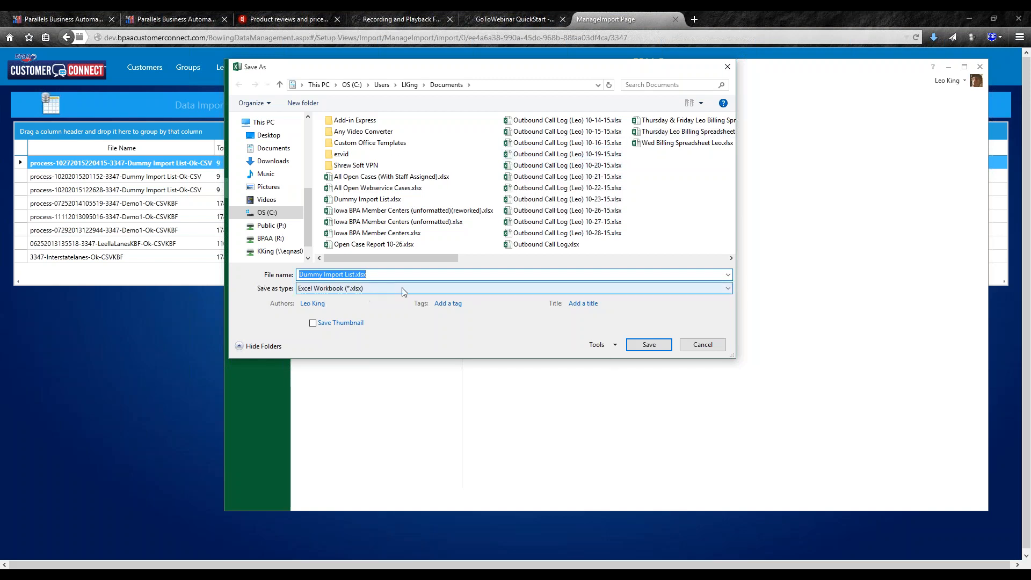
- Save the sheet as Dummy Import List.csv in CSV (Comma delimited) format, replacing the existing file
left_click(729, 290)
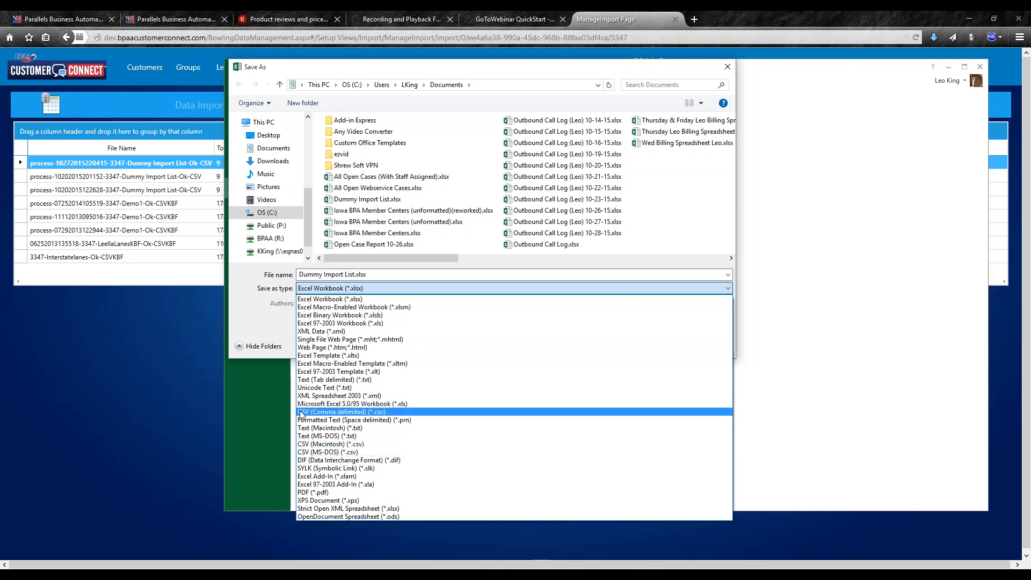
left_click(380, 412)
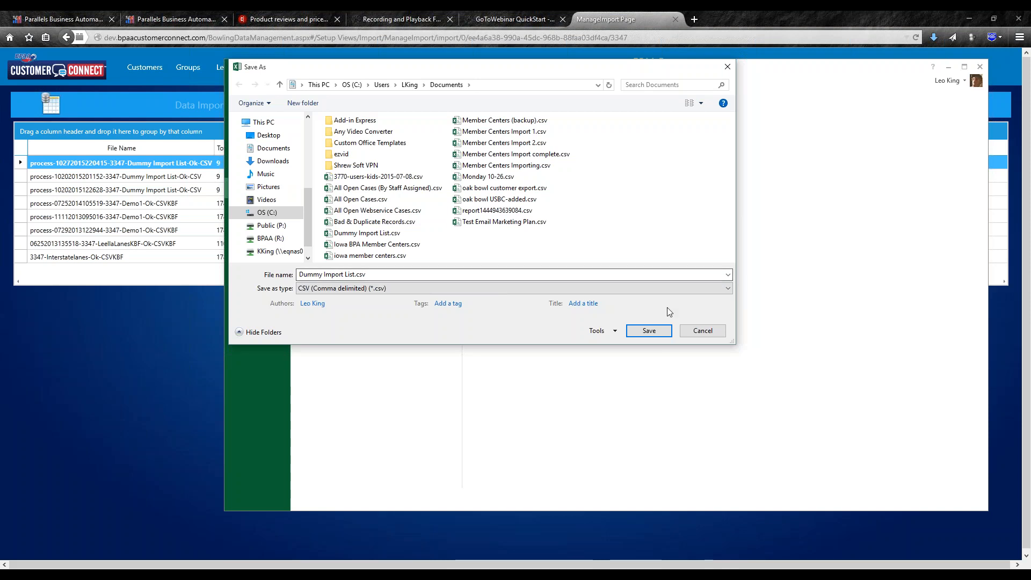
left_click(649, 332)
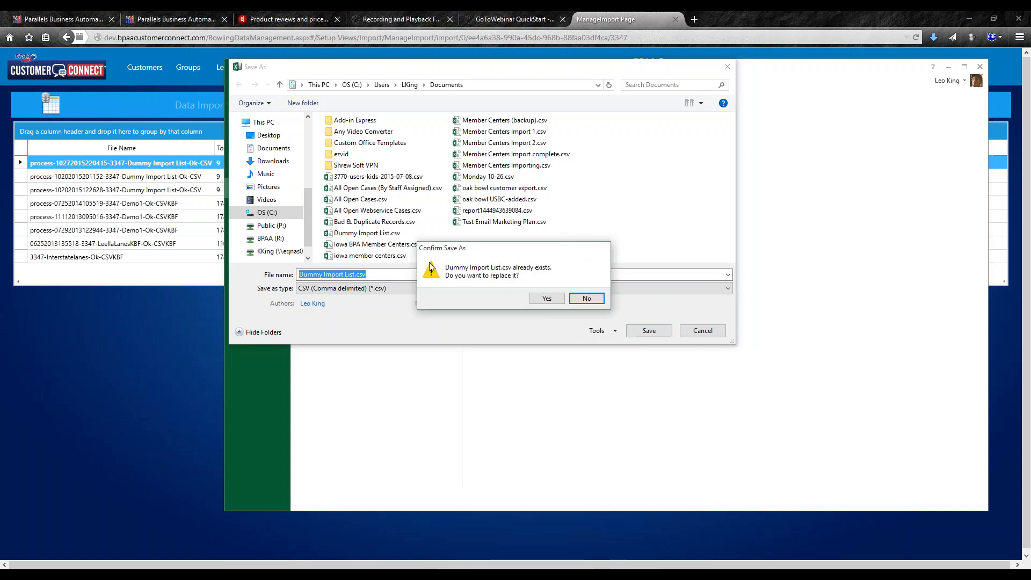
left_click(547, 298)
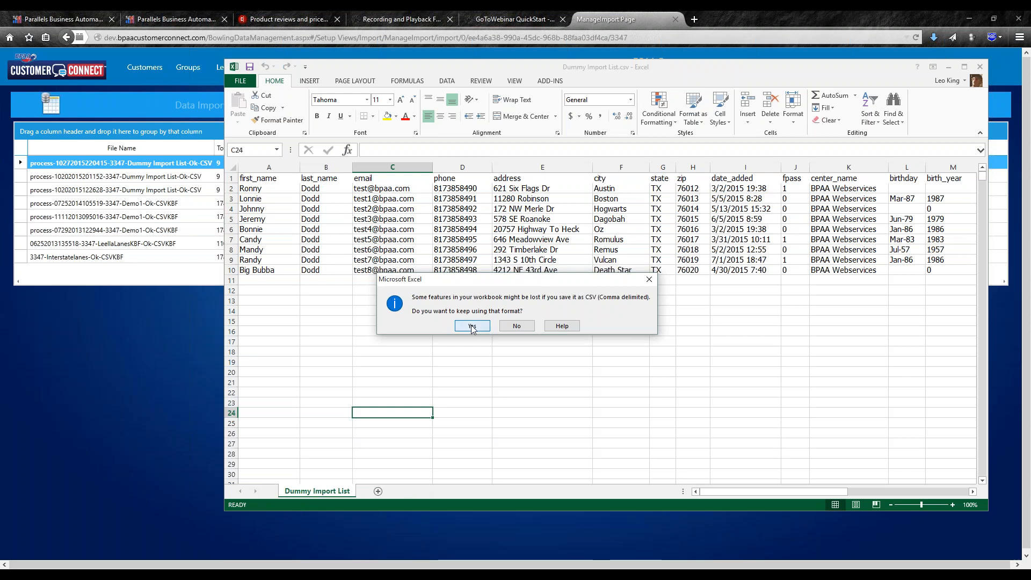
left_click(472, 326)
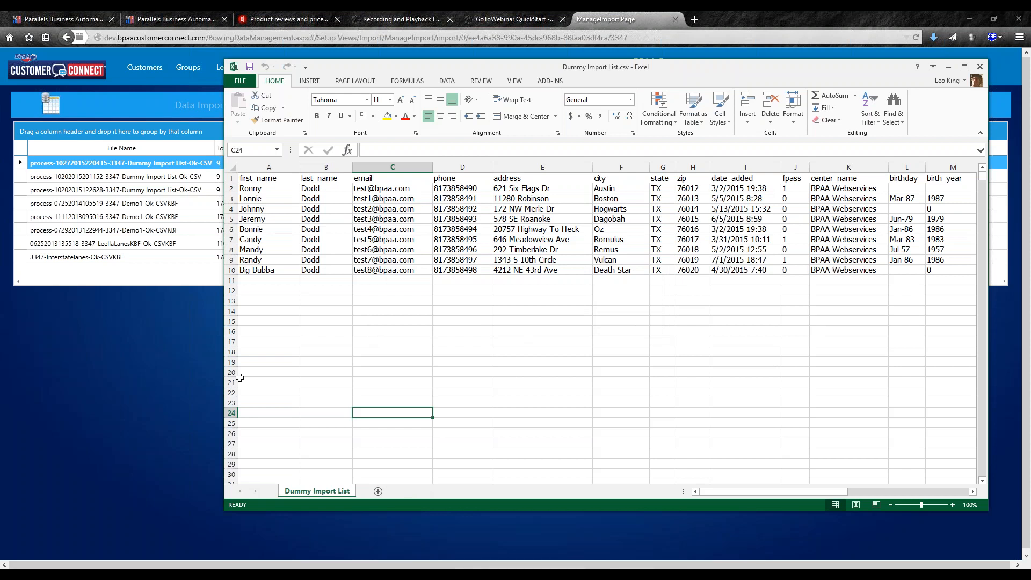
- Return to the Data Import page and start uploading a new file, showing the file-type choices
left_click(153, 369)
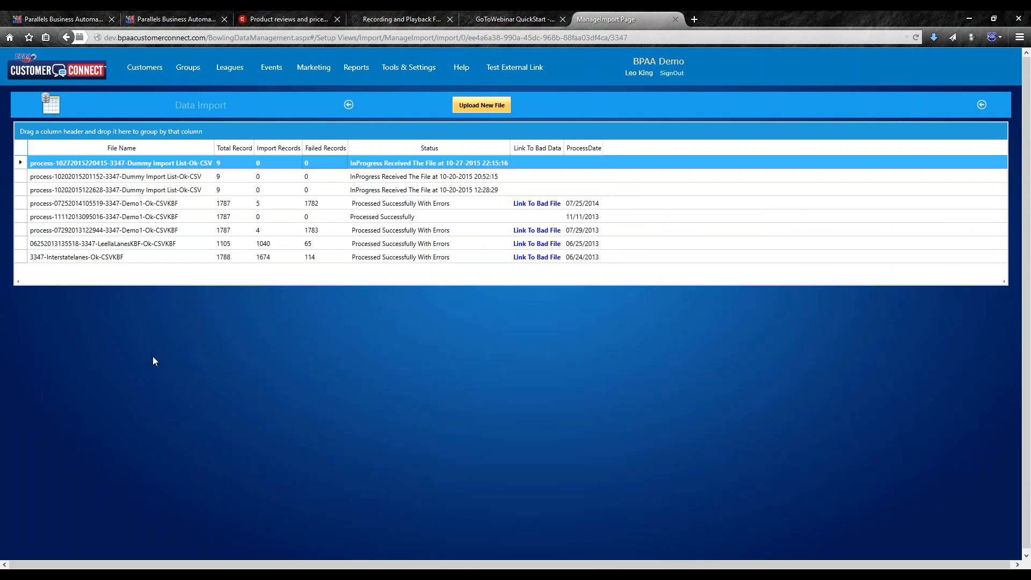
left_click(482, 105)
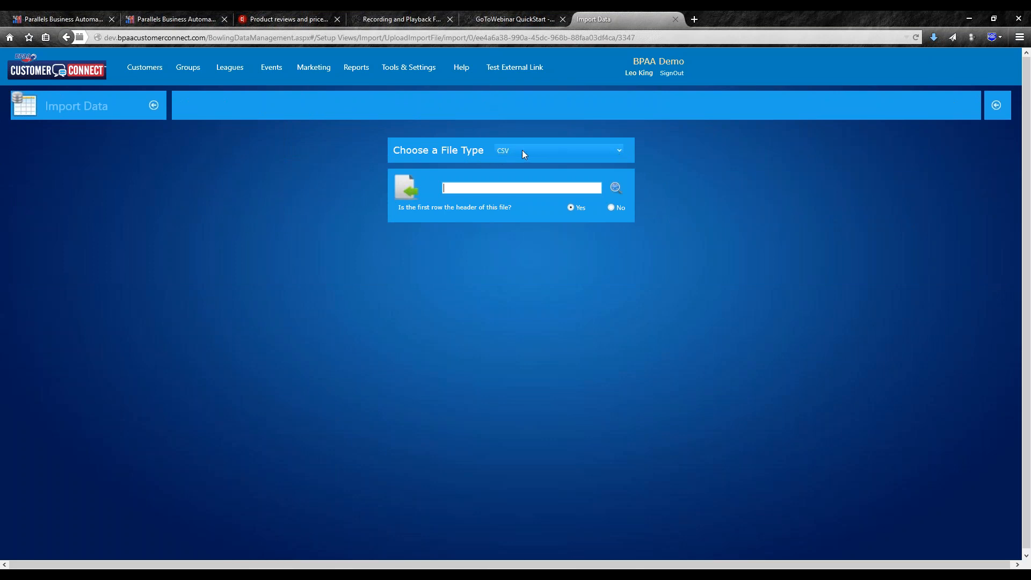
left_click(619, 152)
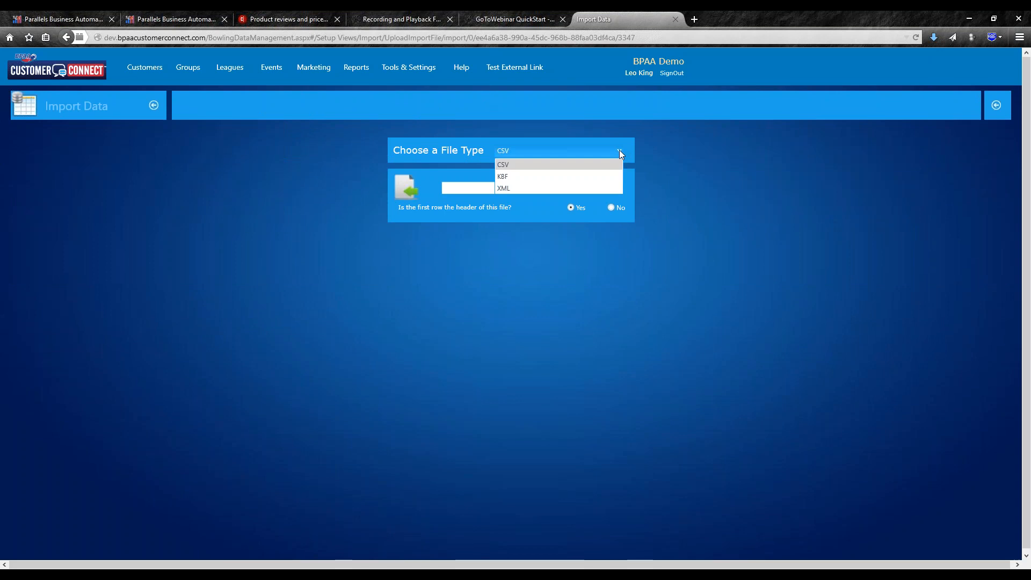
- Keep CSV as the import file type and browse for the file to upload
left_click(507, 166)
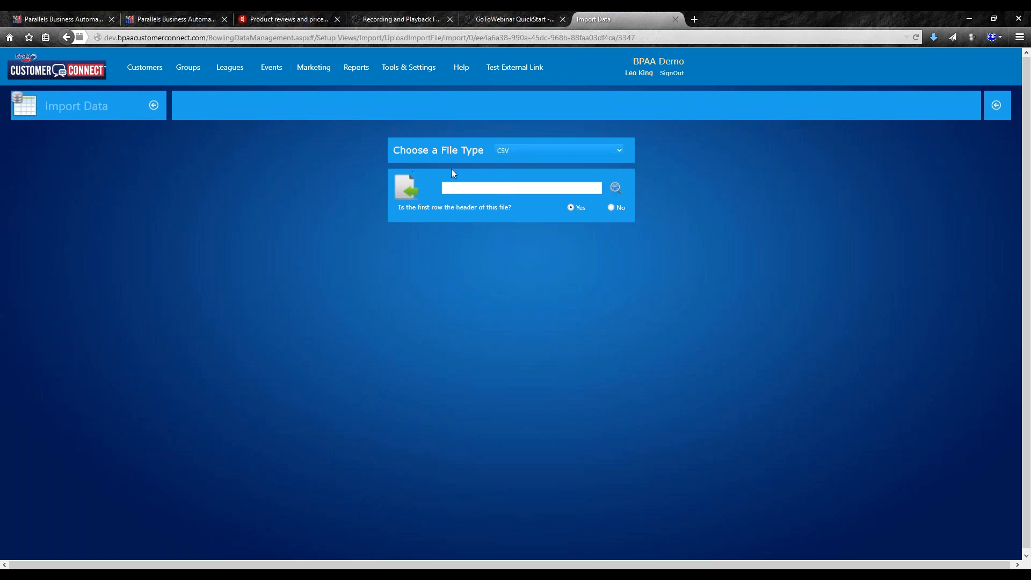
left_click(615, 190)
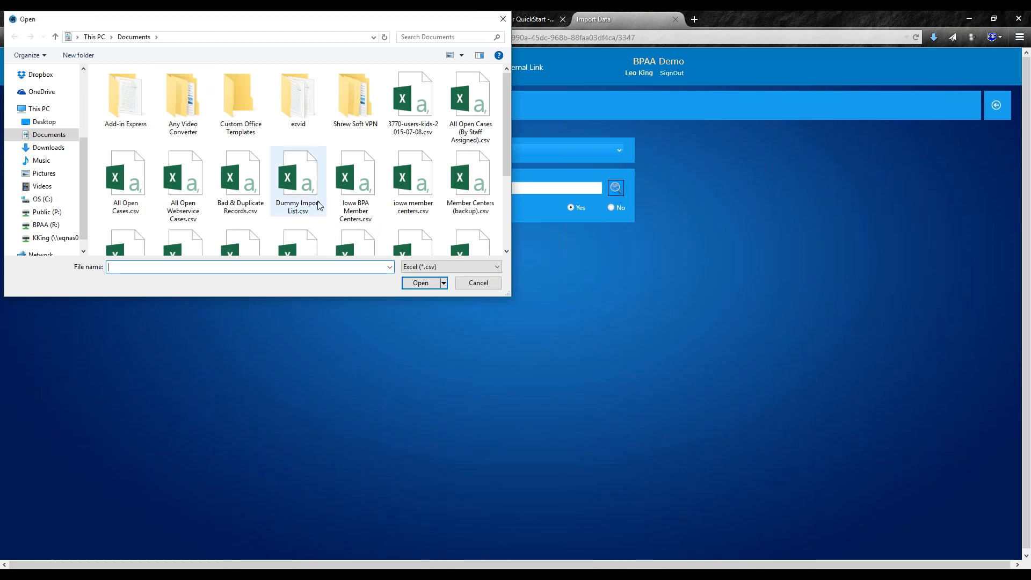
- Pick Dummy Import List.csv from Documents as the upload file
double_click(296, 182)
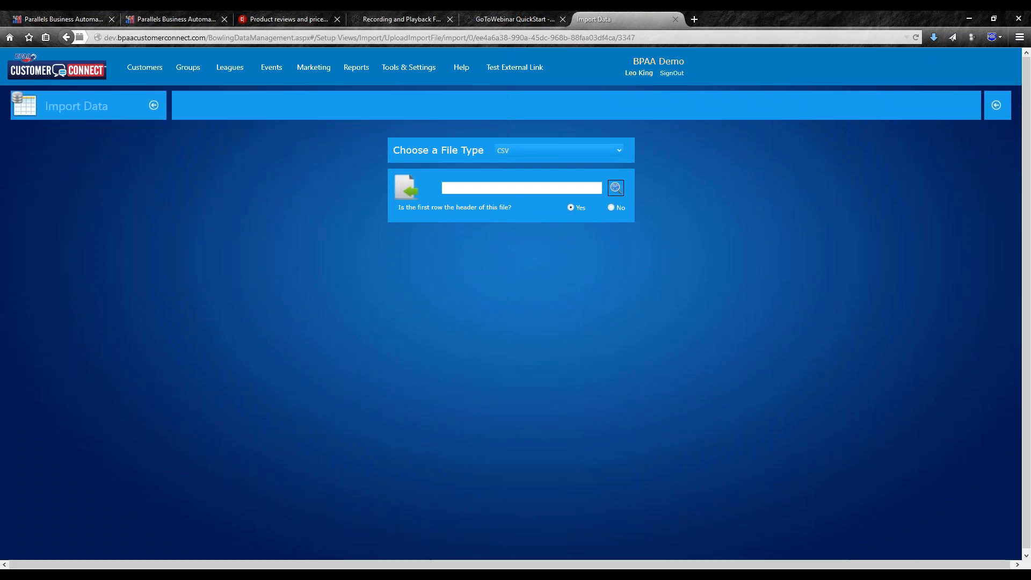
- Switch back and forth between the Dummy Import List spreadsheet and the Import Data page
left_click(917, 575)
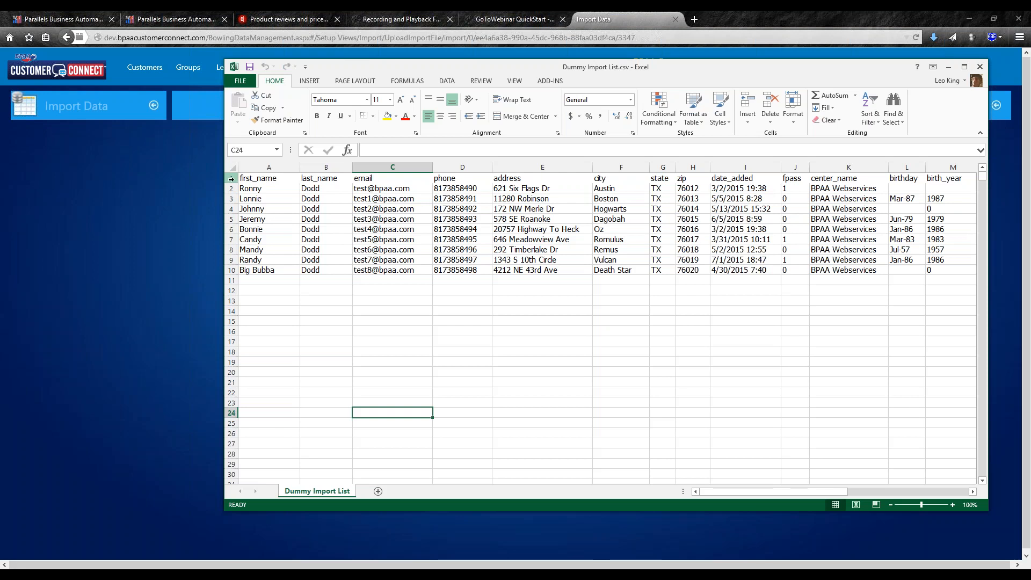
left_click(183, 206)
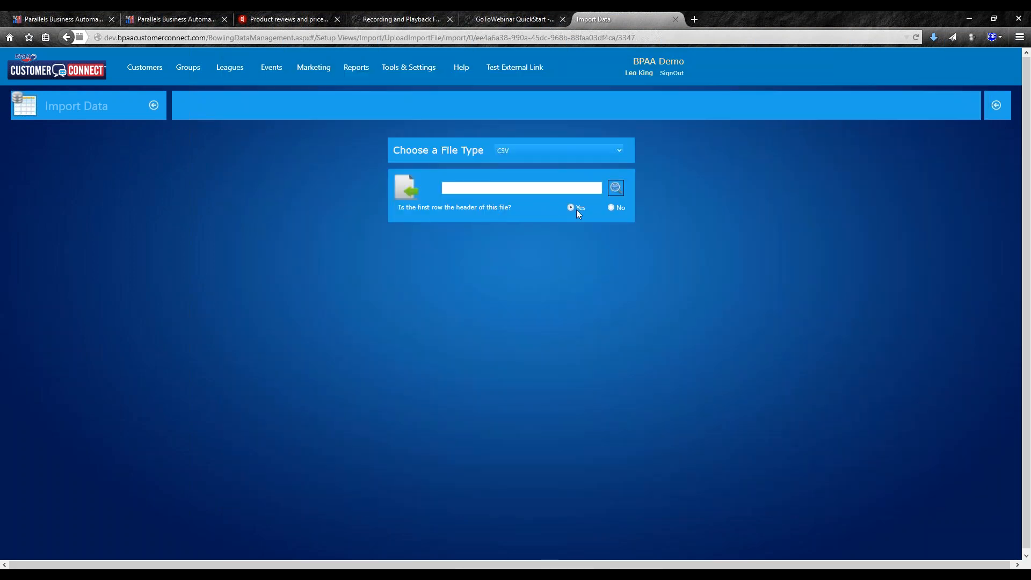
key("alt+Tab")
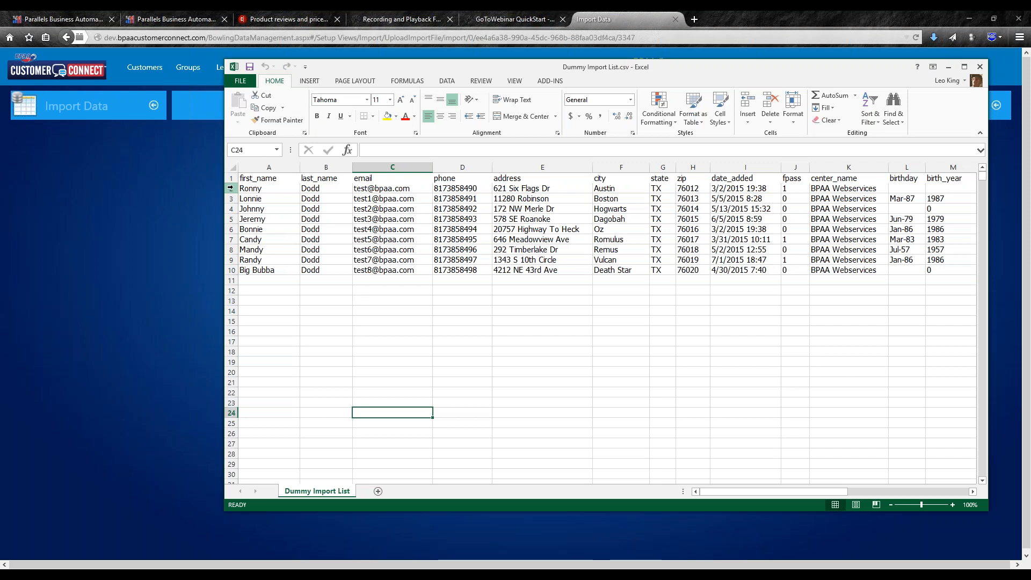
left_click(179, 188)
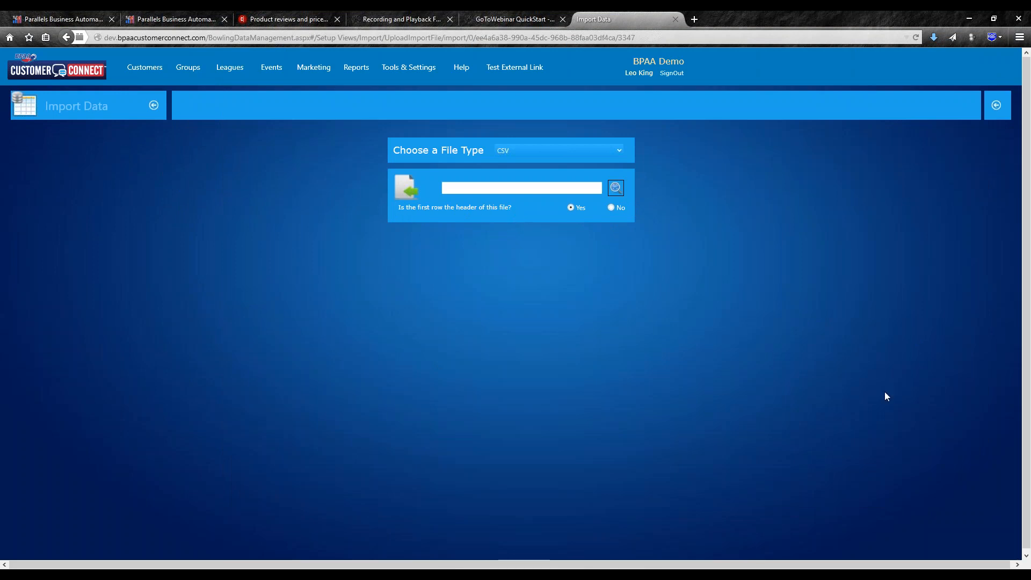
key("alt+Tab")
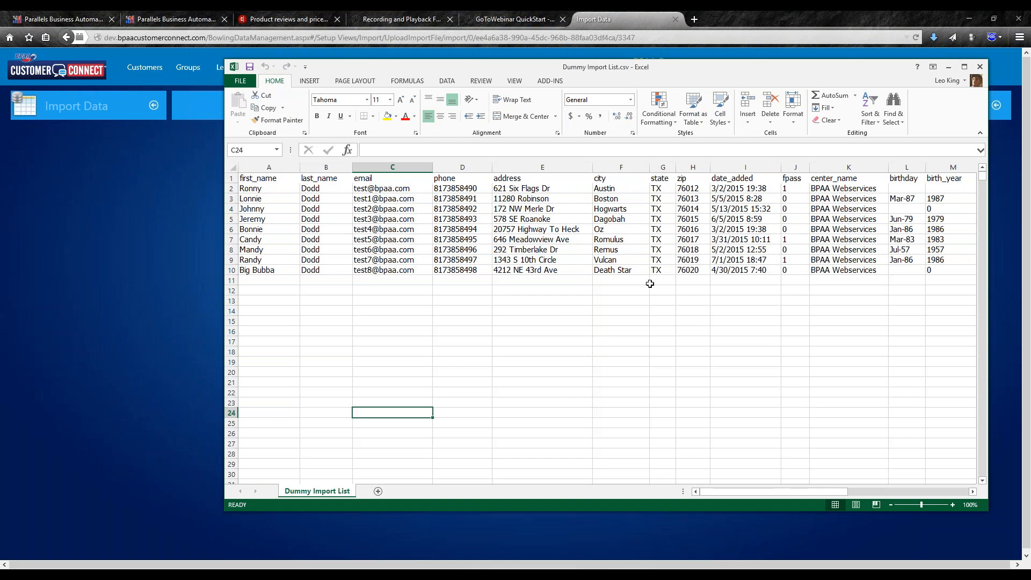
- Check the phone number cell D8, then close the workbook without saving changes
right_click(483, 251)
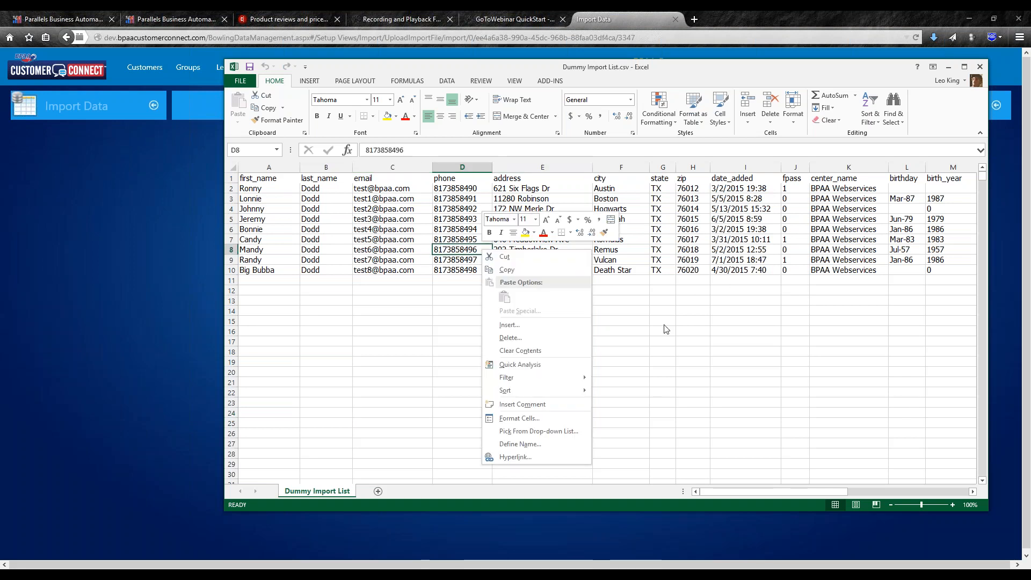
key("Escape")
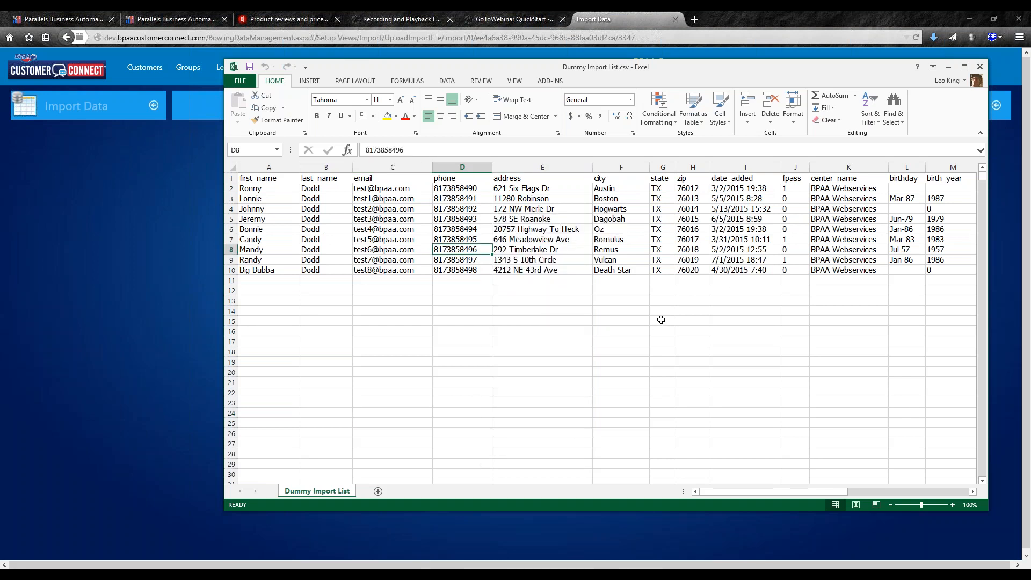
left_click(662, 320)
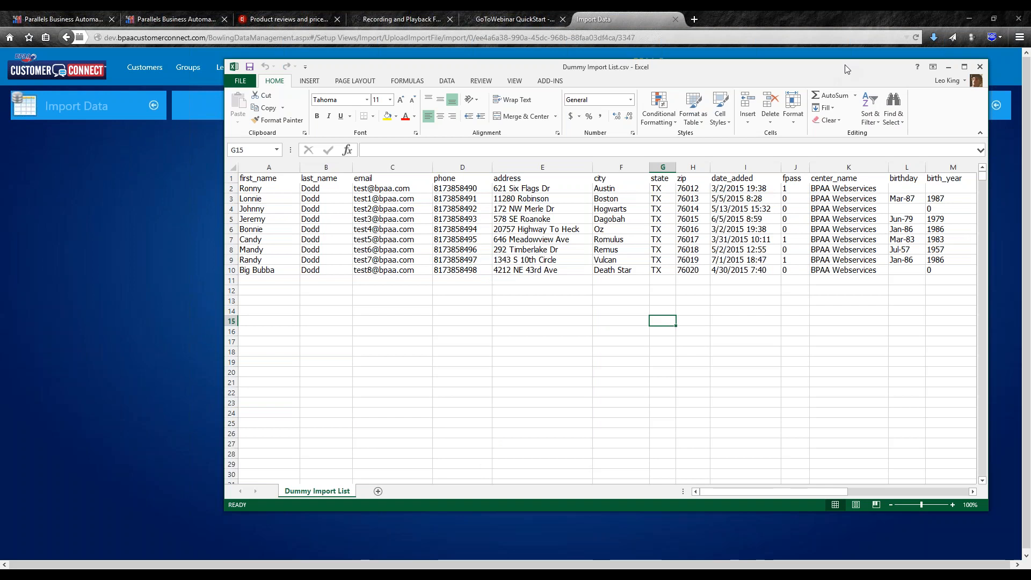
left_click(979, 69)
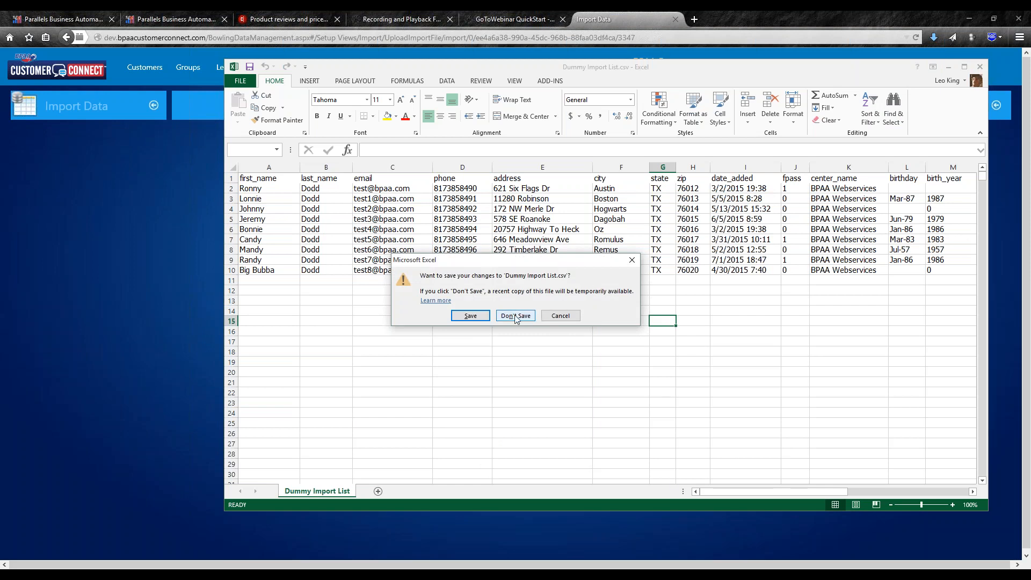
left_click(517, 316)
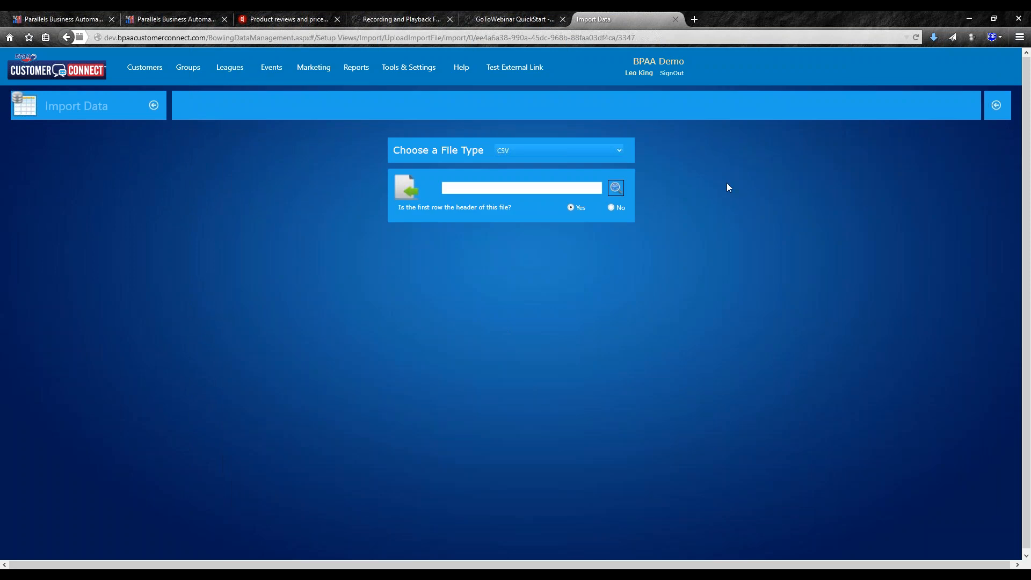
- Browse again and select Dummy Import List.csv as the CSV file to import
left_click(615, 191)
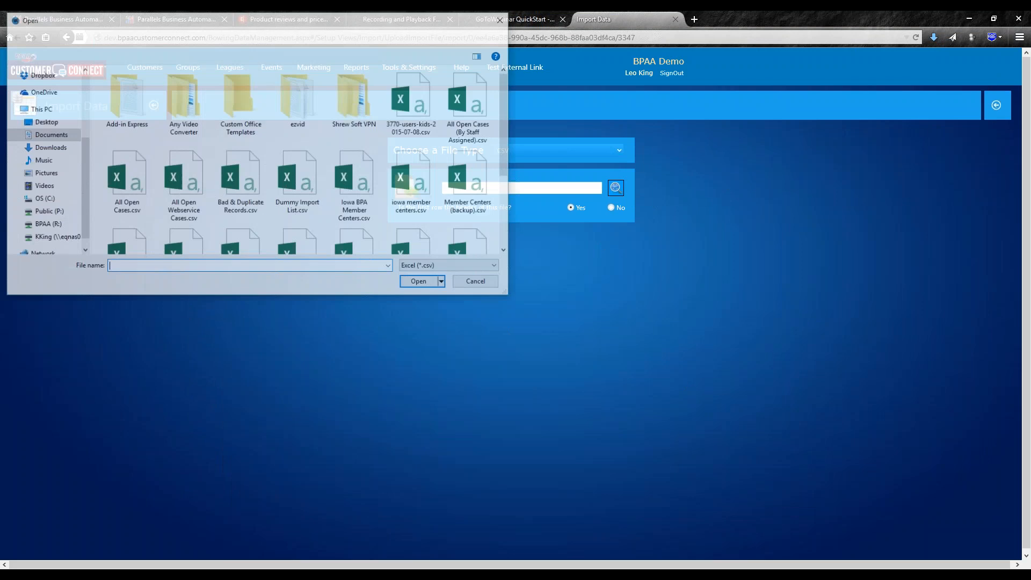
double_click(289, 183)
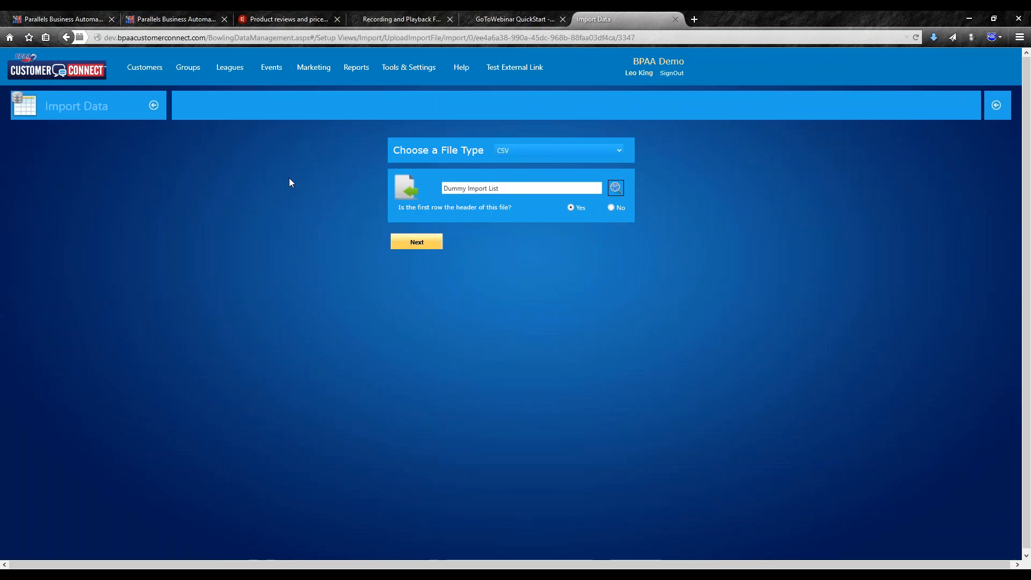
- Load the Dummy Import List preview with its 9 records and select the first row
left_click(417, 242)
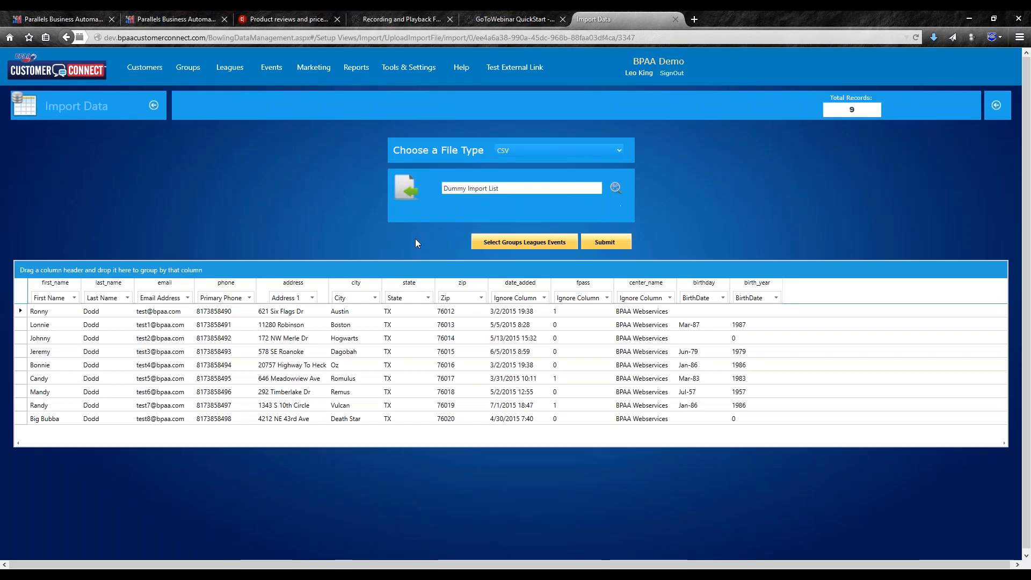
left_click(52, 308)
- Open the Select Leagues, Groups and Events dialog and its Add Name Source list
left_click(560, 240)
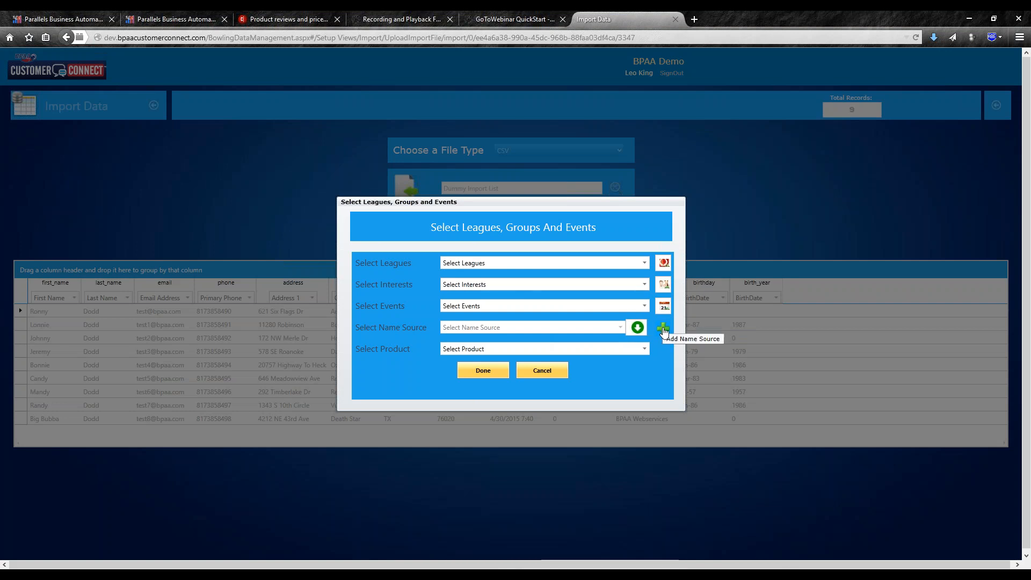
left_click(663, 332)
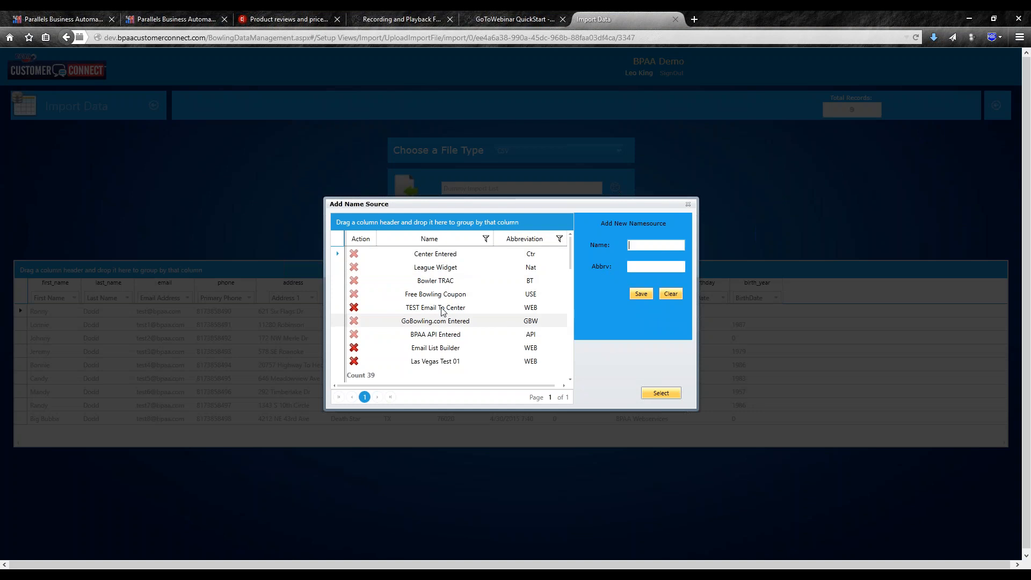
- Choose Demo 3 as the name source and close the leagues, groups and events dialog
scroll(431, 274, "down", 2)
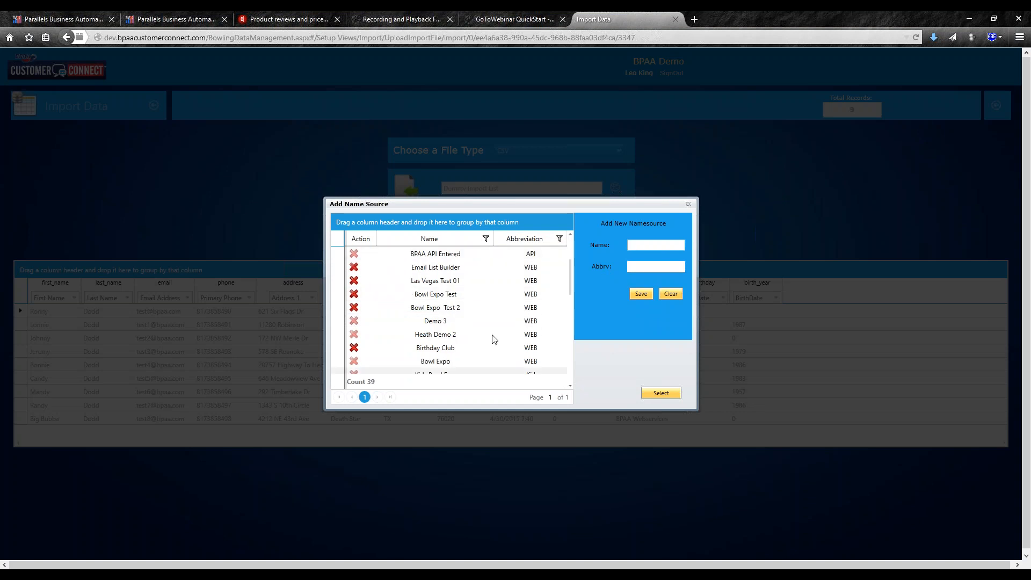
scroll(479, 292, "down", 1)
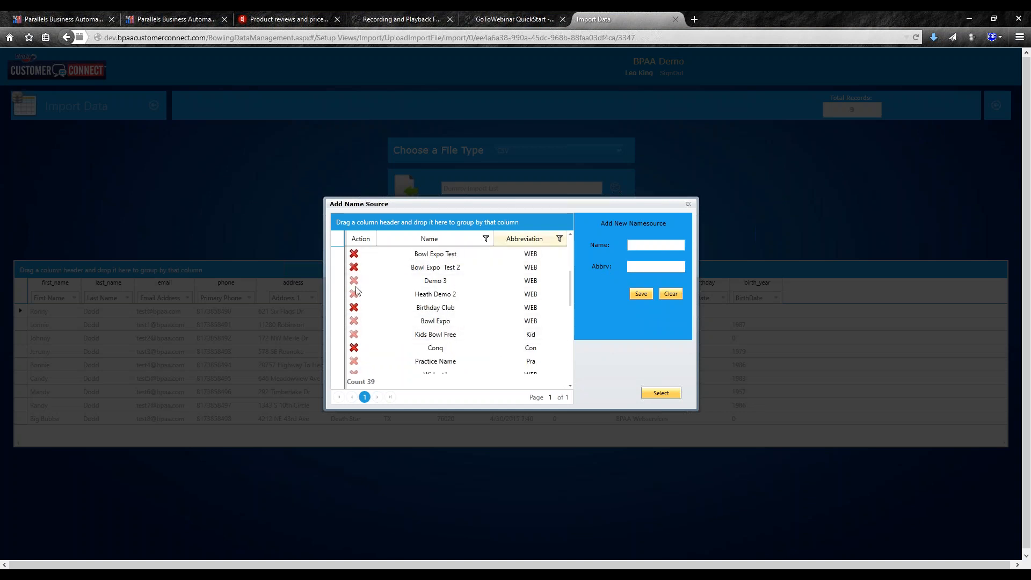
left_click(435, 283)
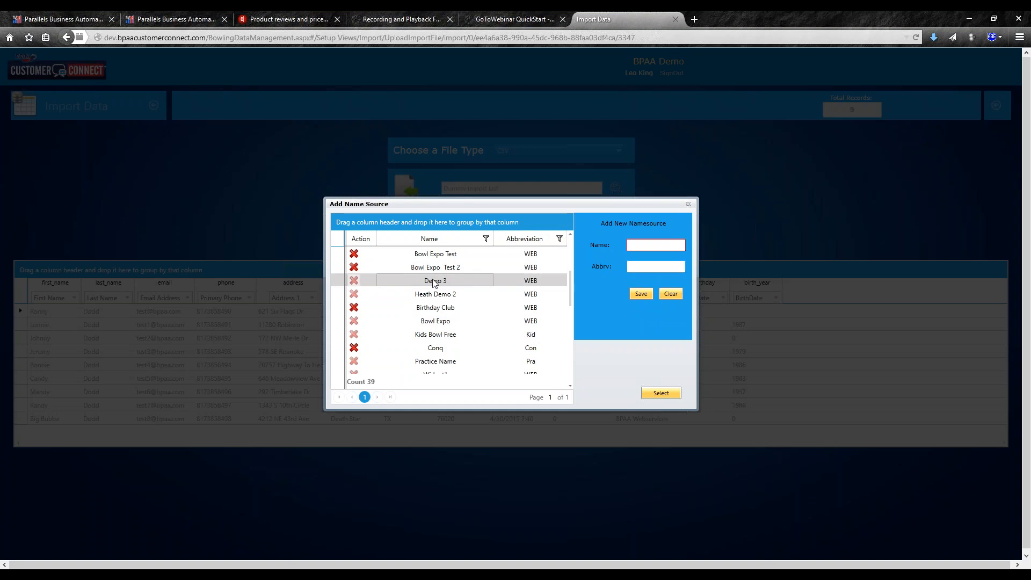
left_click(661, 393)
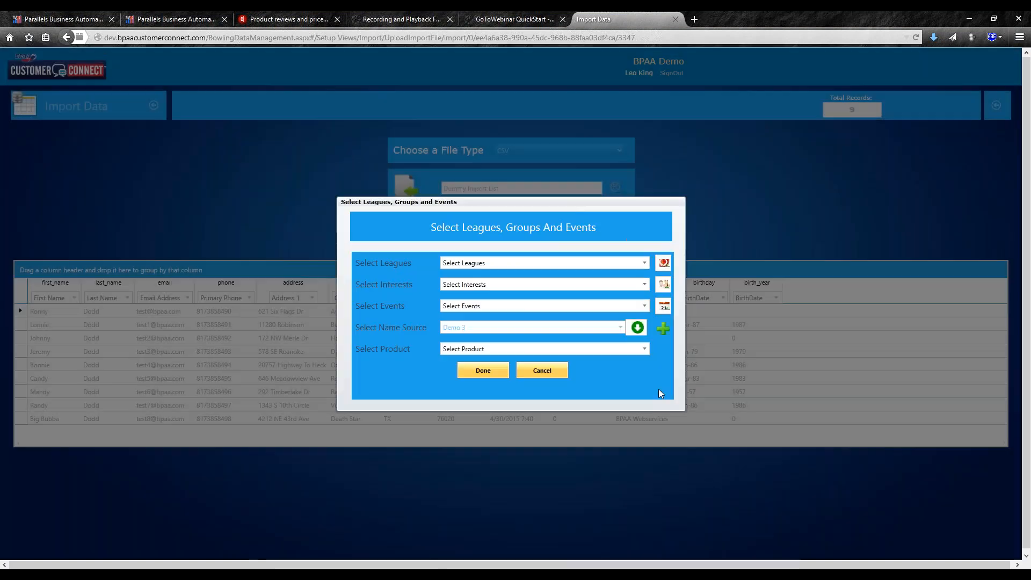
left_click(484, 370)
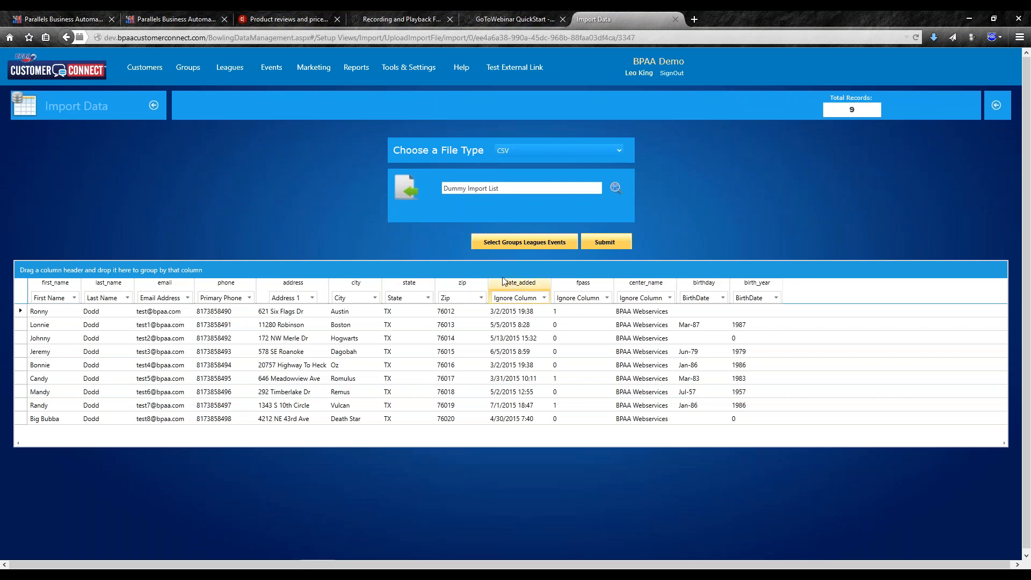
- Submit the mapped import, which raises the duplicate BirthDate mapping alert
left_click(605, 242)
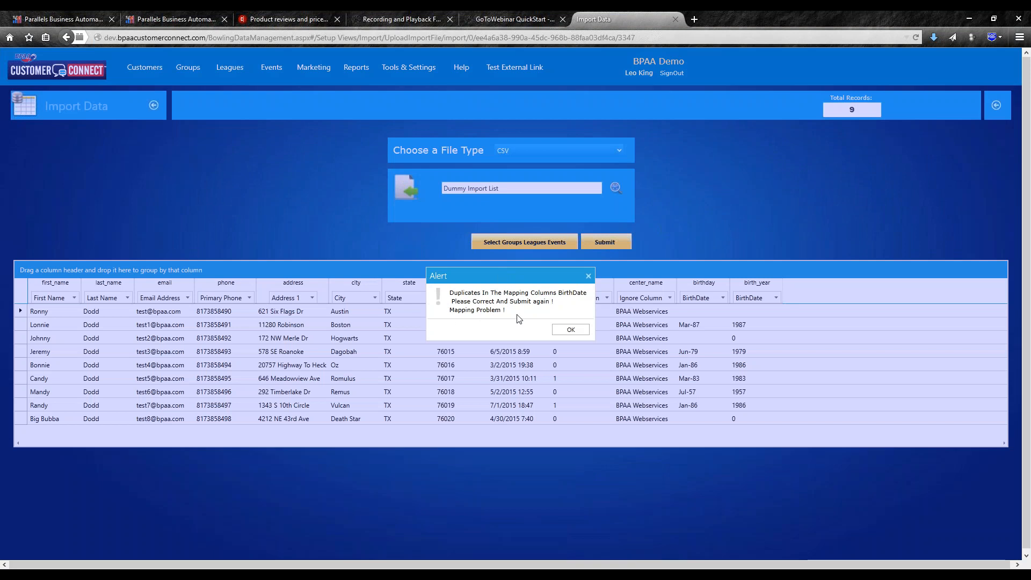
- Dismiss the alert, set the birth_year column to Ignore Column, and resubmit the import
left_click(570, 330)
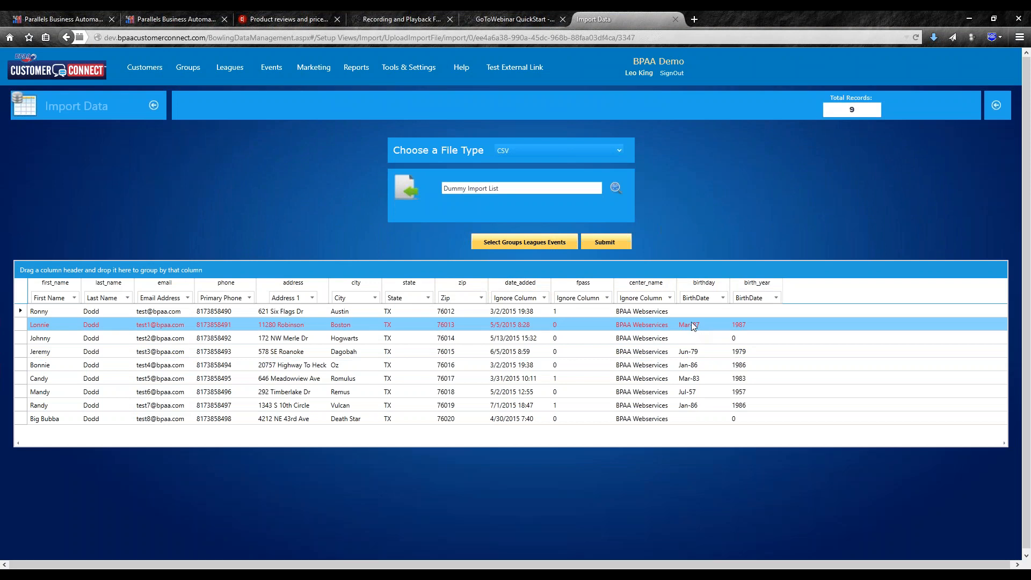
left_click(764, 301)
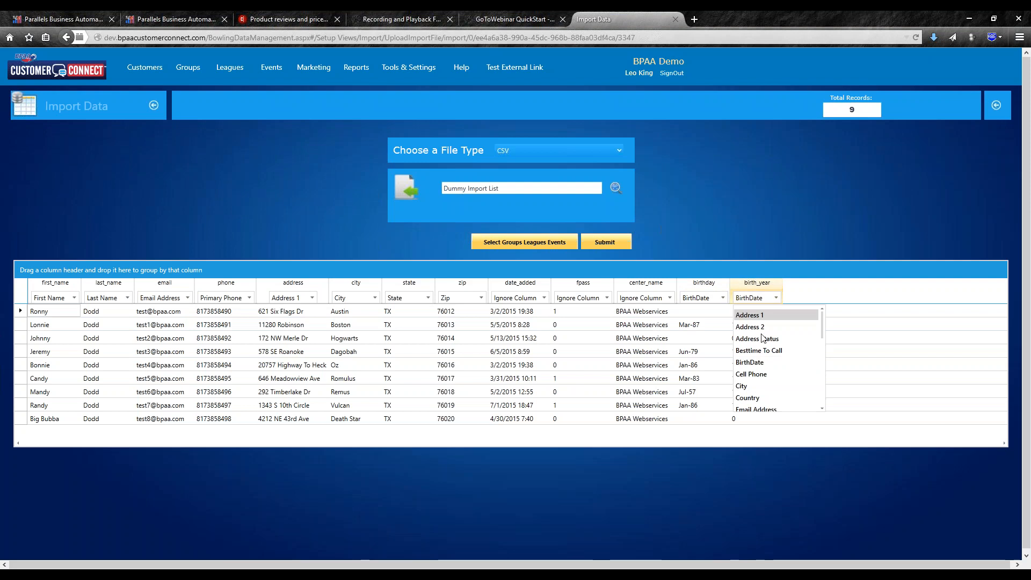
scroll(757, 370, "down", 2)
left_click(759, 392)
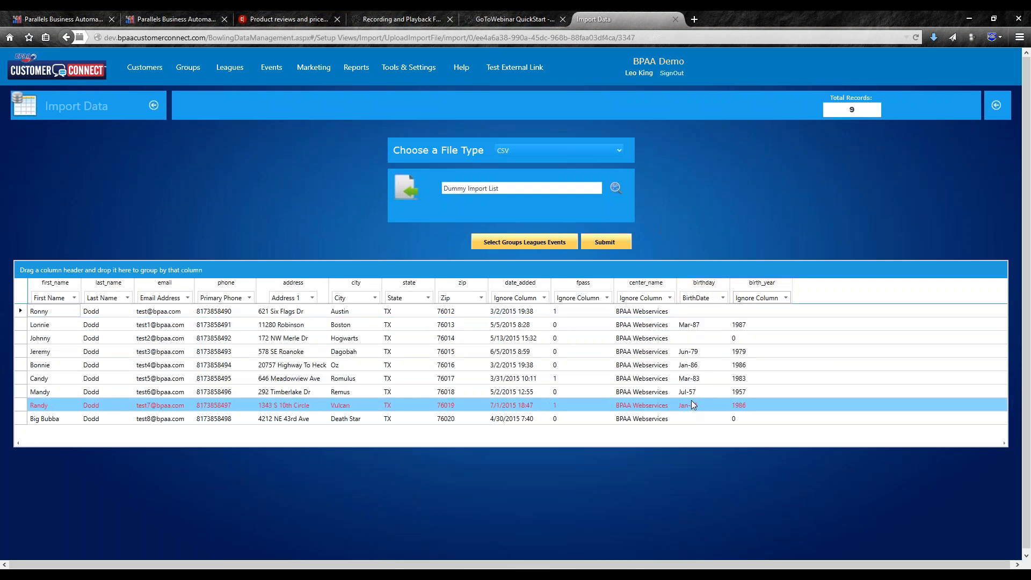
left_click(600, 245)
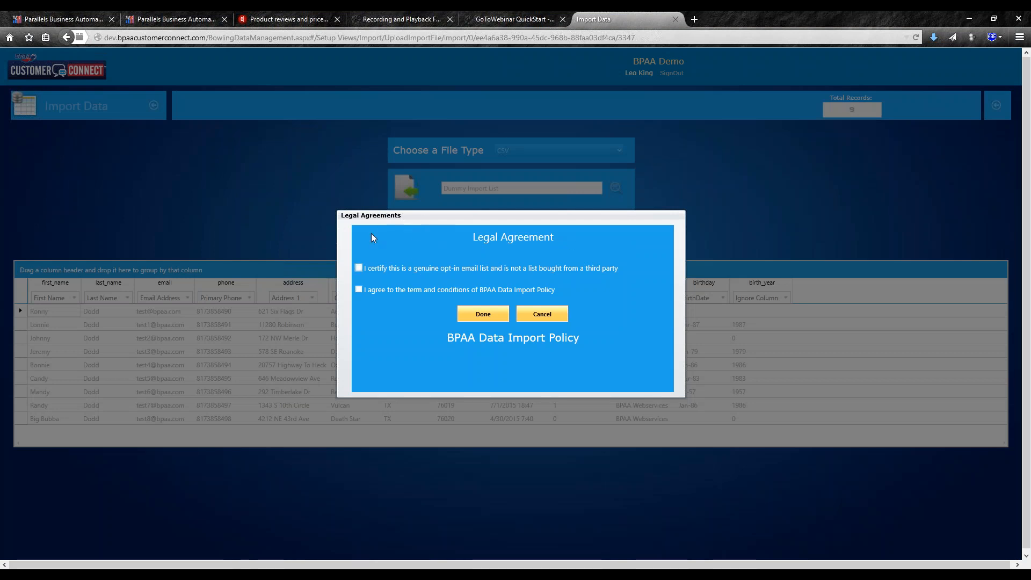
- Certify the opt-in list, agree to the BPAA Data Import Policy, and finish the import
left_click(359, 268)
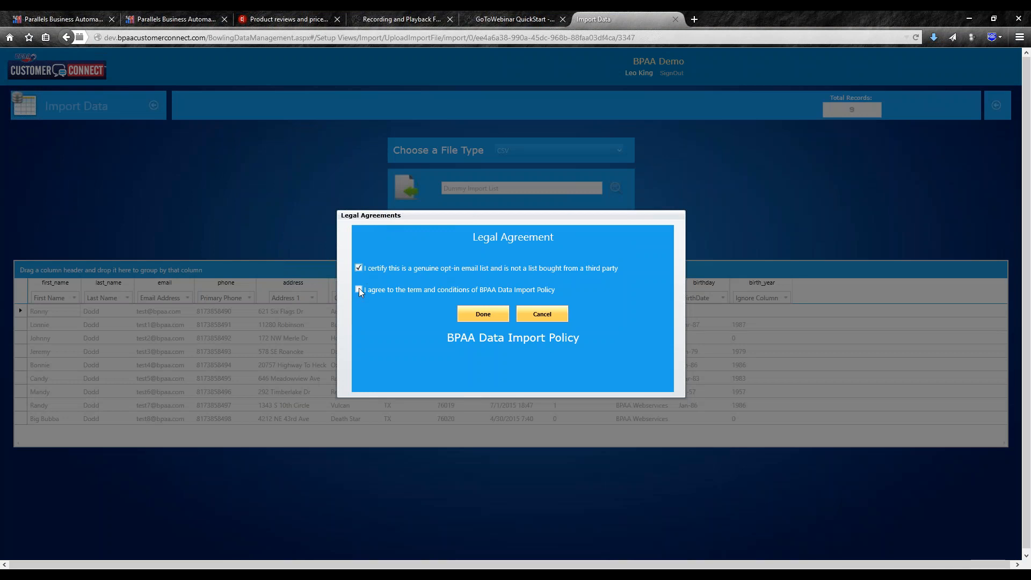
left_click(357, 289)
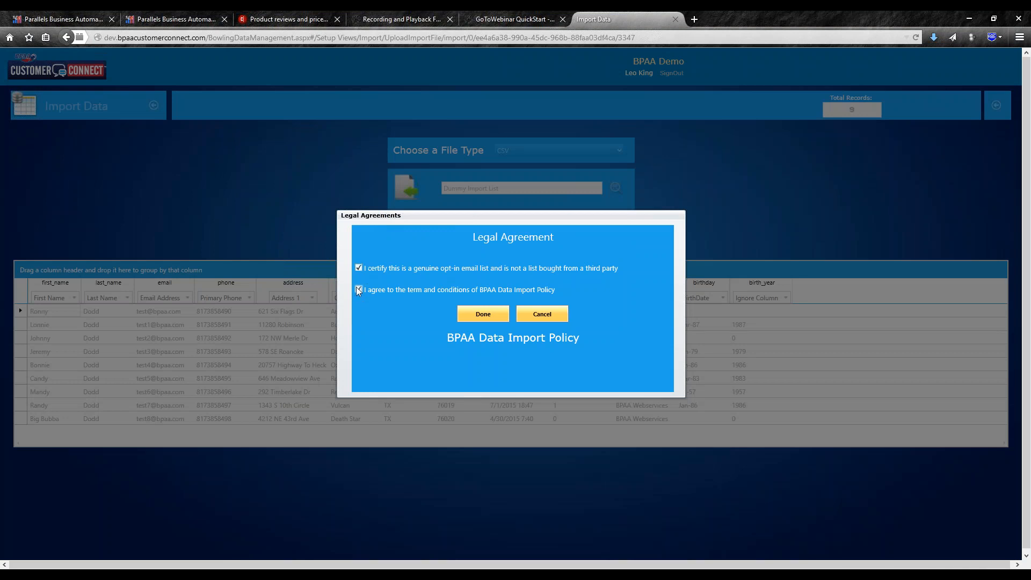
left_click(481, 315)
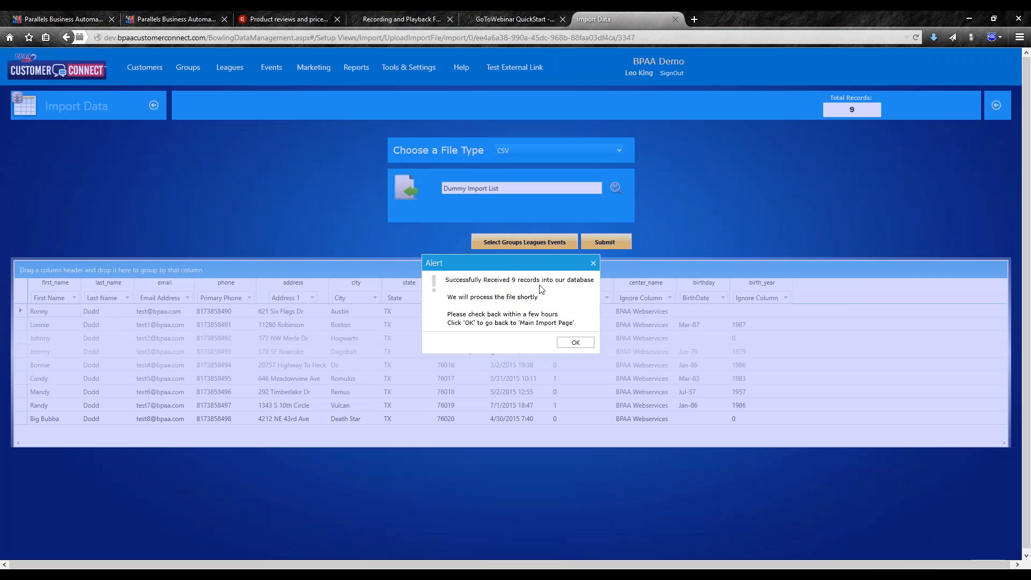
- Acknowledge the records-received message, select an earlier Demo1 import, and switch to the Bad File List image
left_click(579, 343)
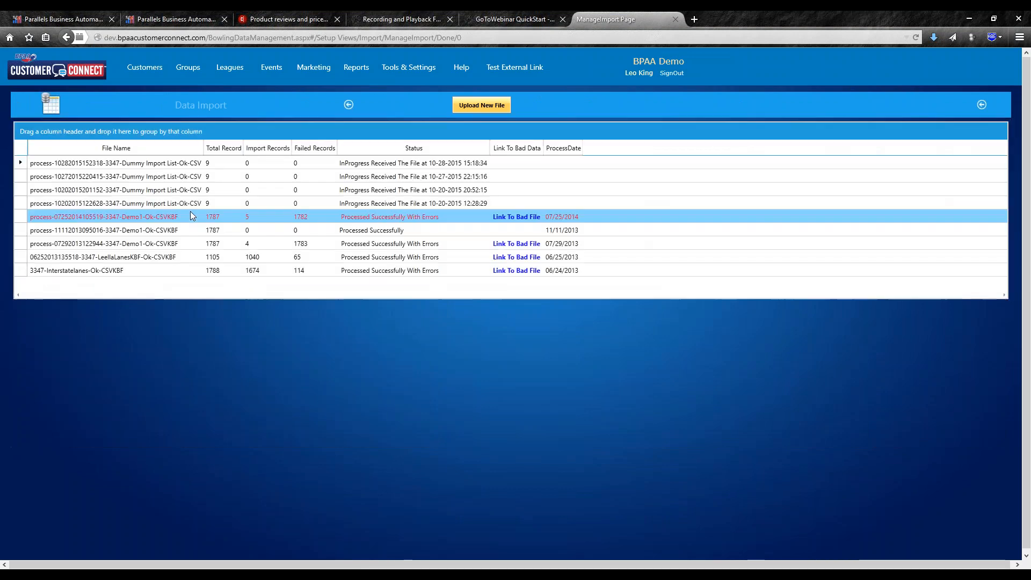
left_click(191, 215)
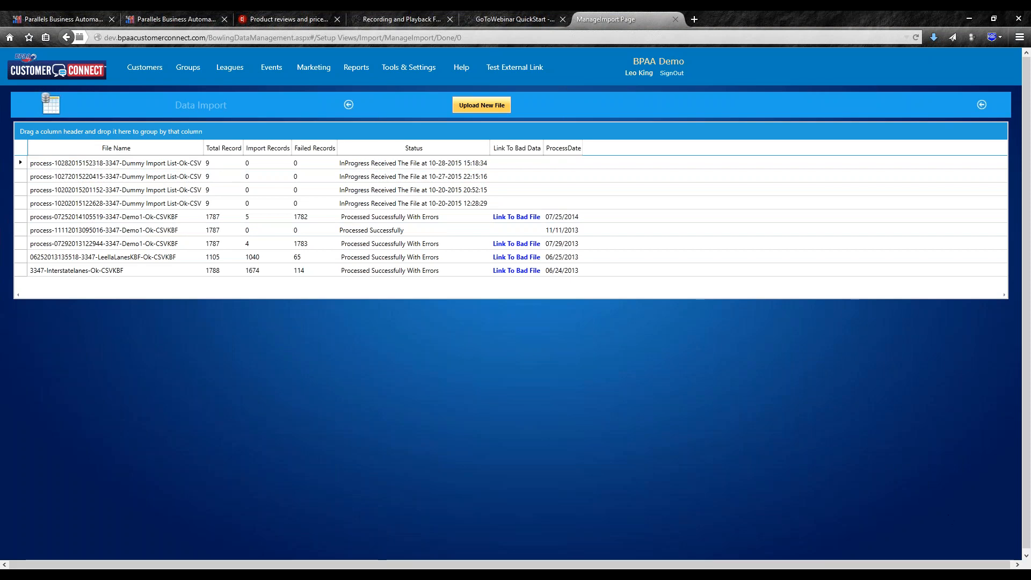
key("alt+Tab")
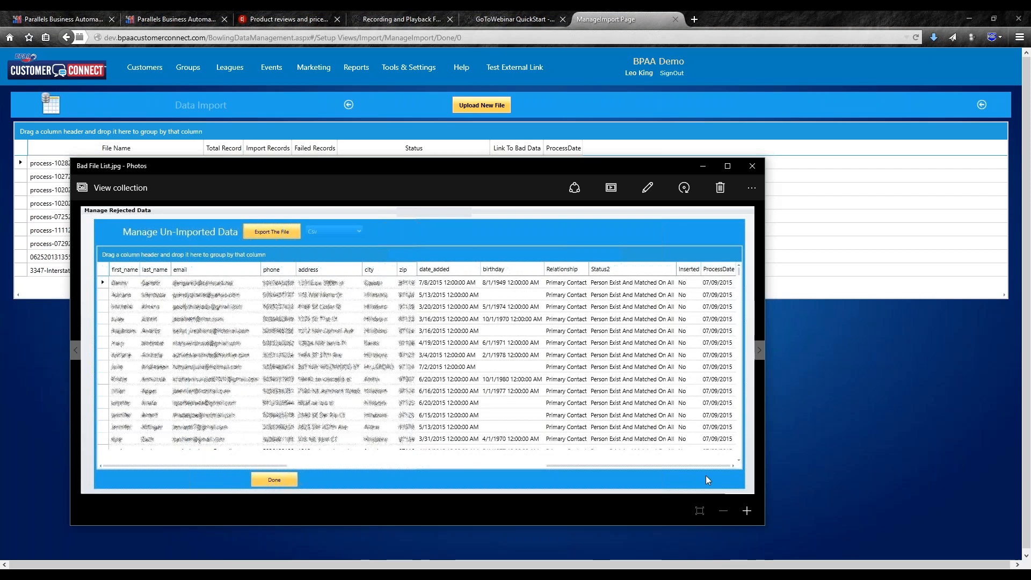
- Close the Bad File List.jpg image in Photos
left_click(753, 170)
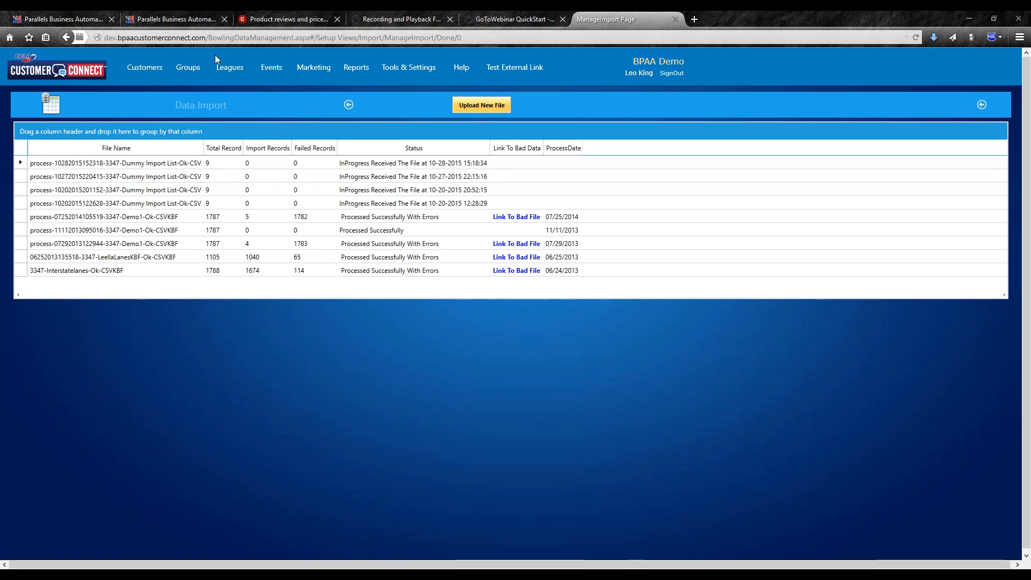
- Return to the home dashboard showing 7297 customers and 24 leagues
left_click(82, 75)
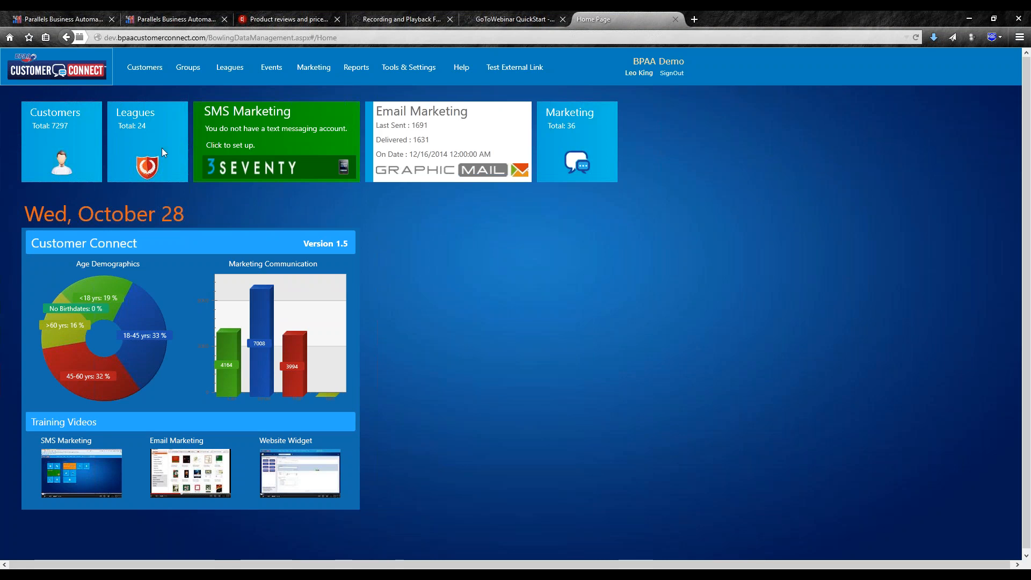
- Open League Management from the Leagues tile to list all 24 leagues
left_click(111, 141)
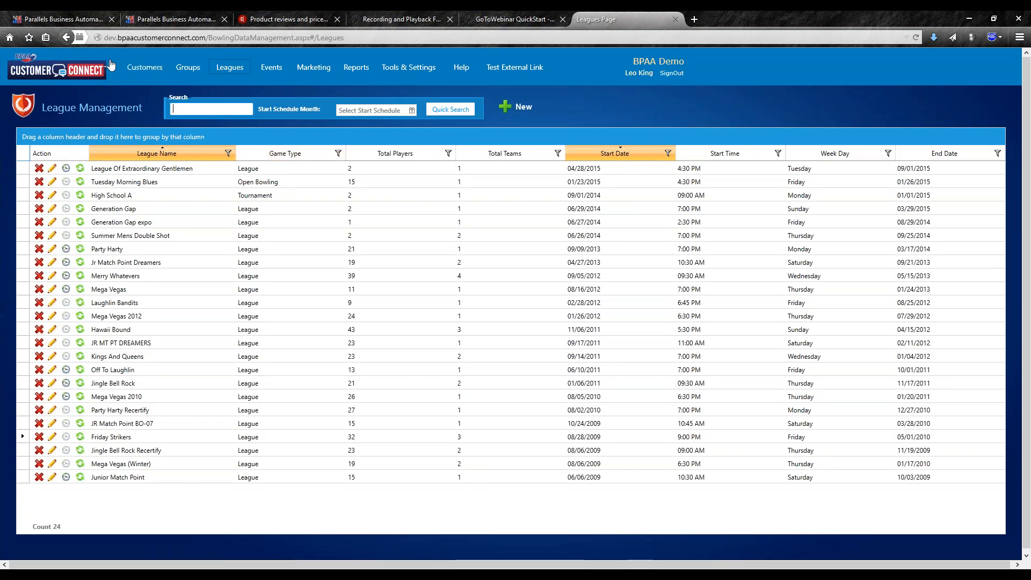
- Go from the league list through Tools & Settings to the Manage Customers page
left_click(428, 66)
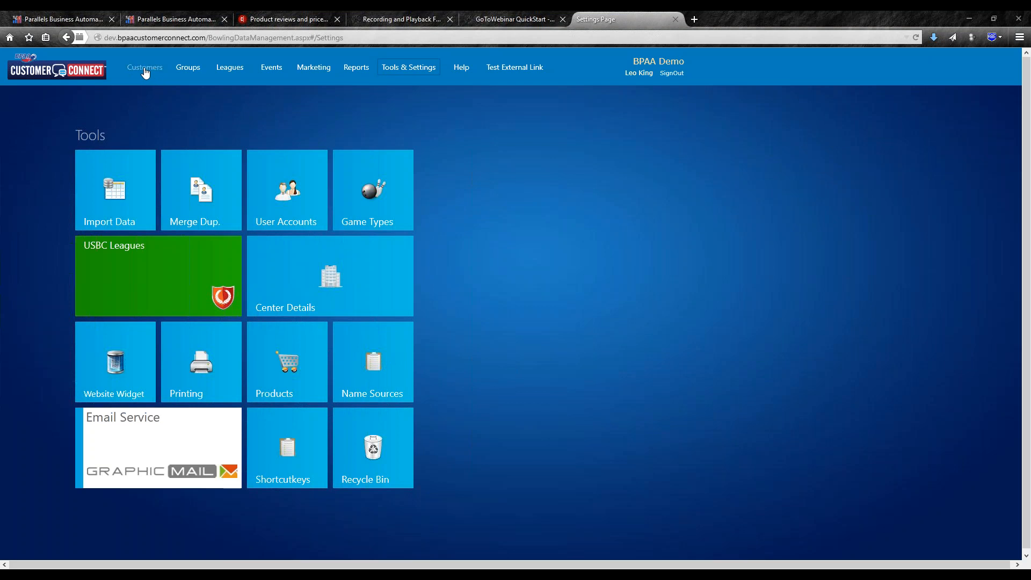
left_click(143, 71)
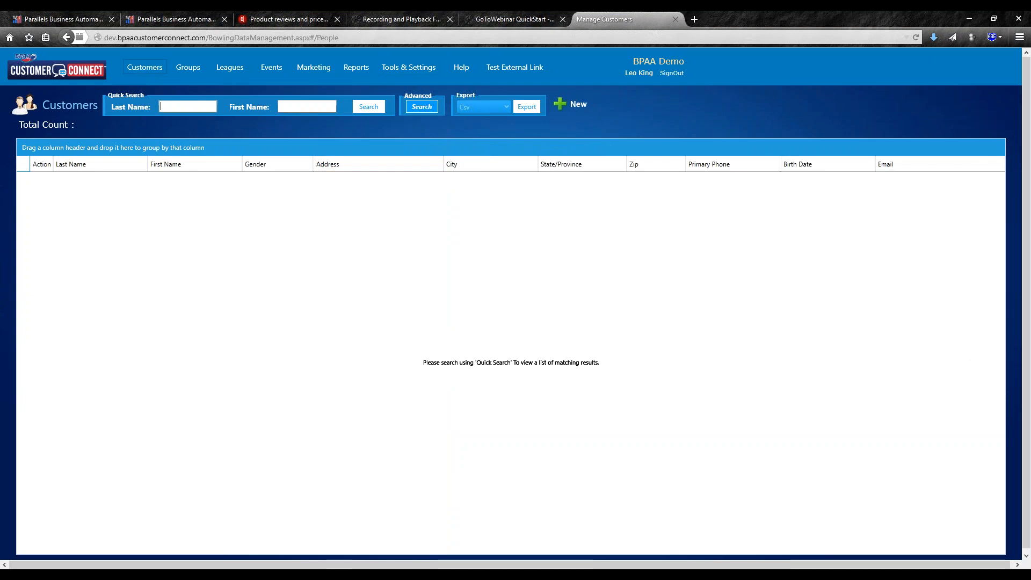
- Open the Advanced Search form and show its name-source list
left_click(420, 107)
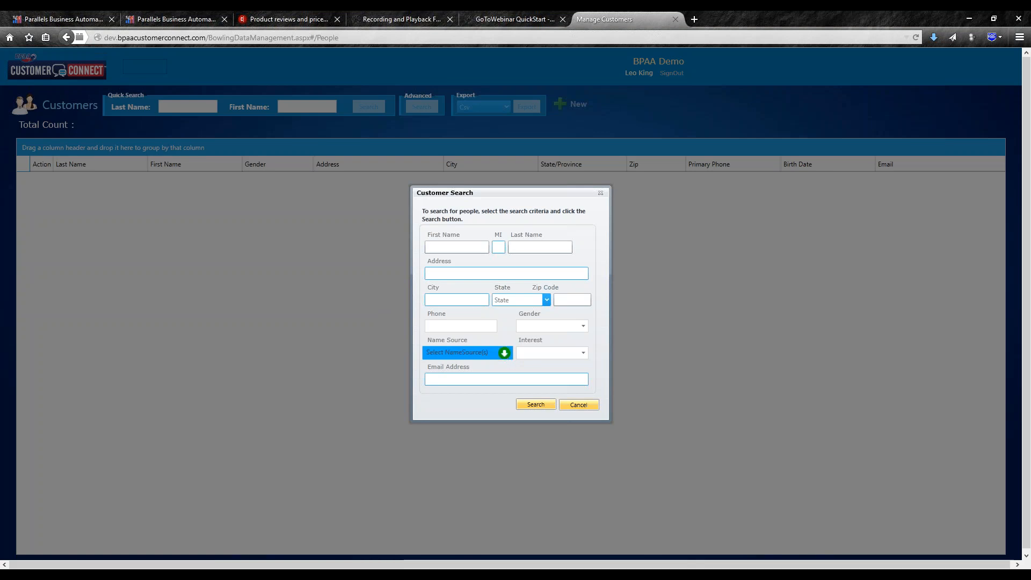
left_click(478, 353)
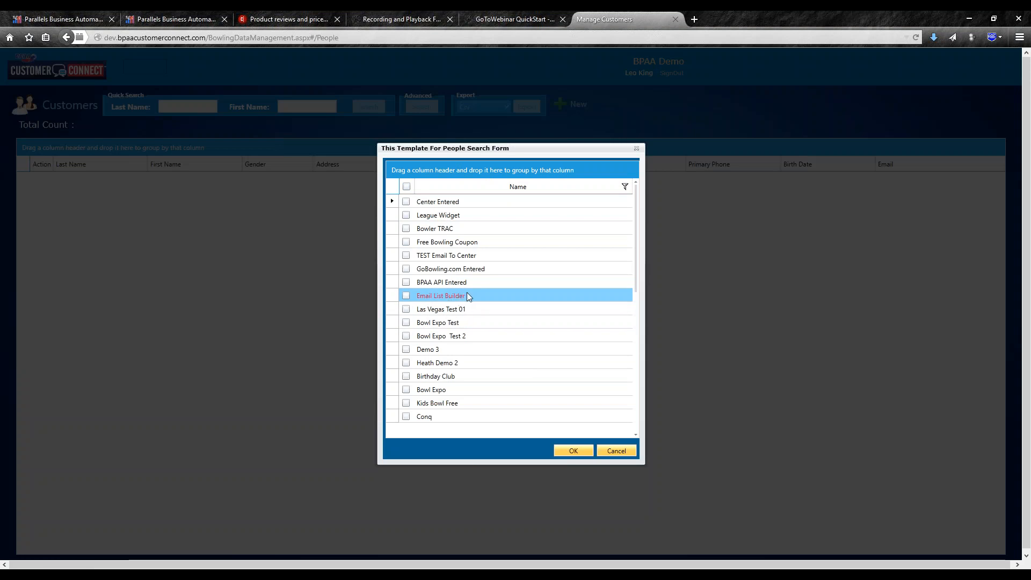
- Filter by the Email club name source and search, returning one customer (Total Count 1)
scroll(469, 296, "down", 4)
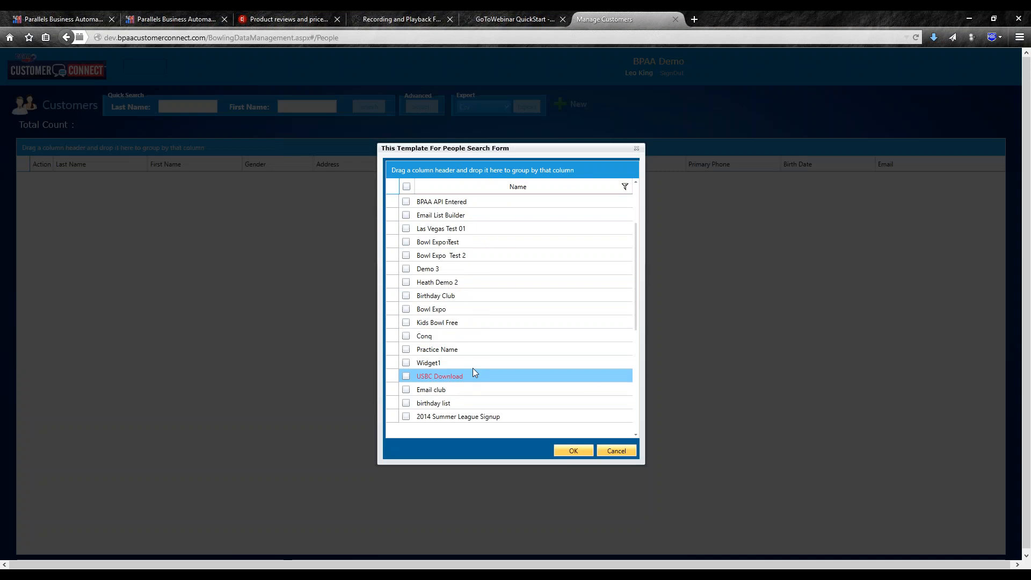
scroll(477, 358, "down", 4)
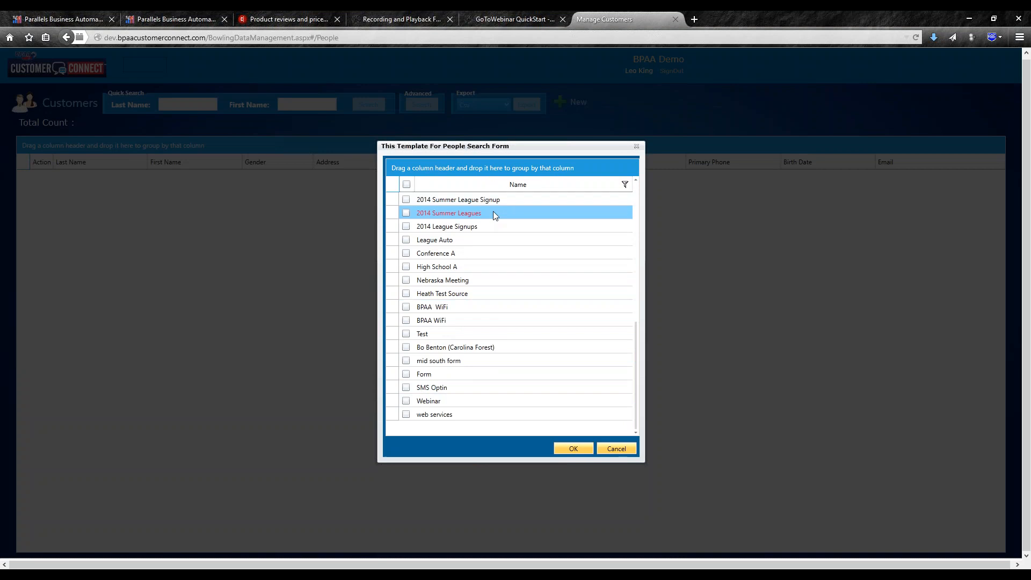
scroll(464, 294, "up", 2)
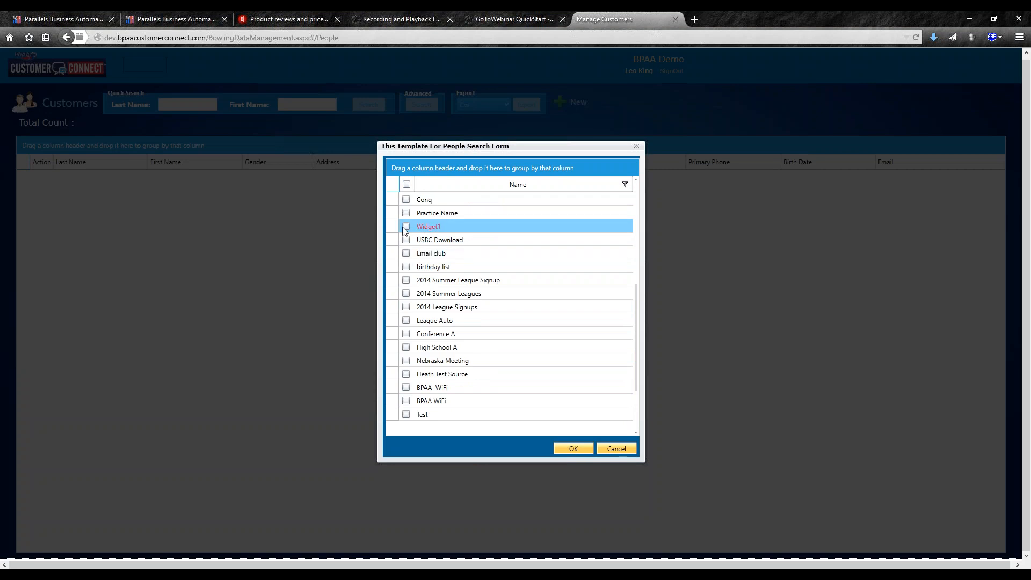
left_click(406, 253)
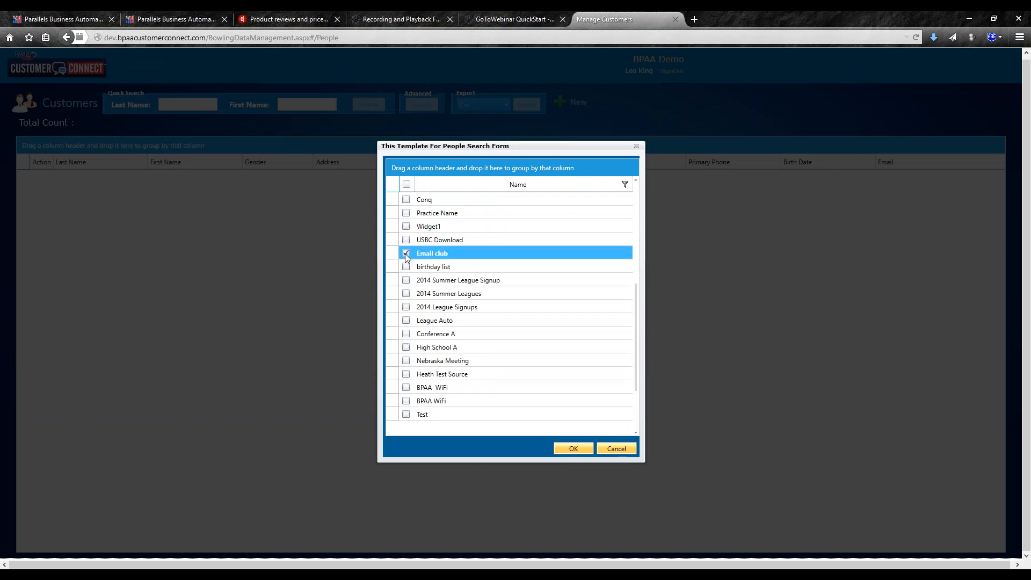
left_click(573, 447)
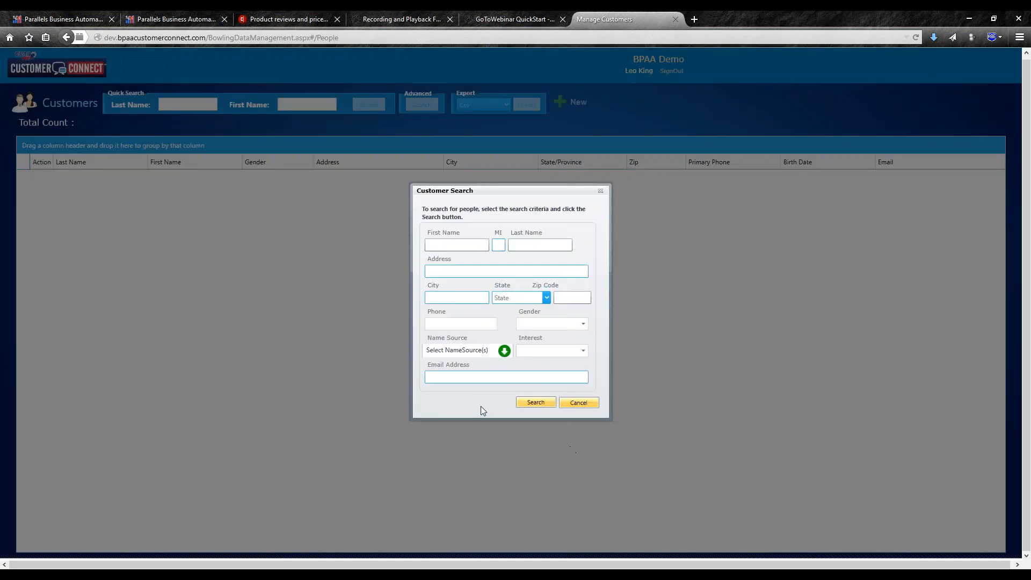
left_click(536, 403)
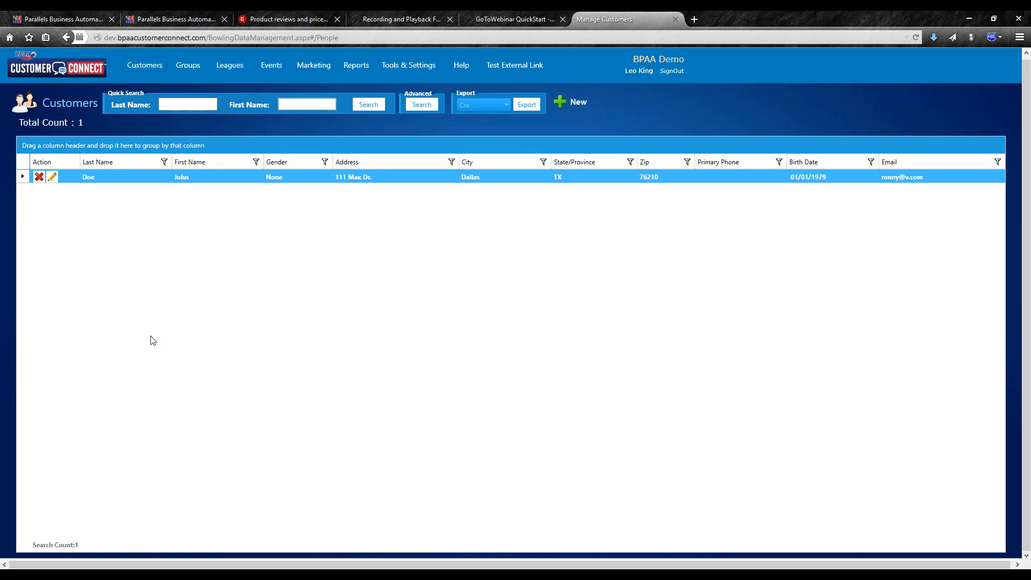
left_click(328, 329)
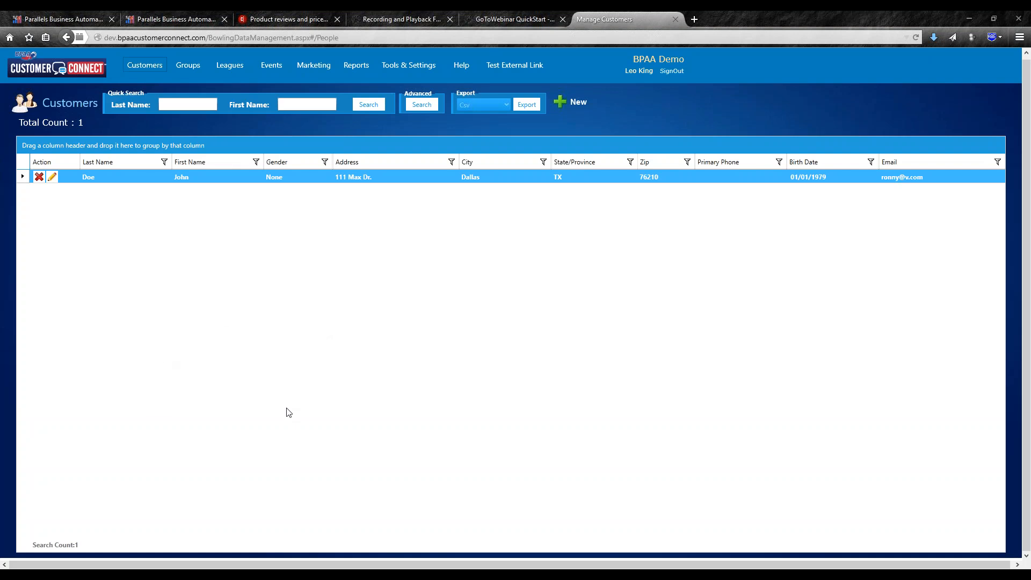
left_click(287, 244)
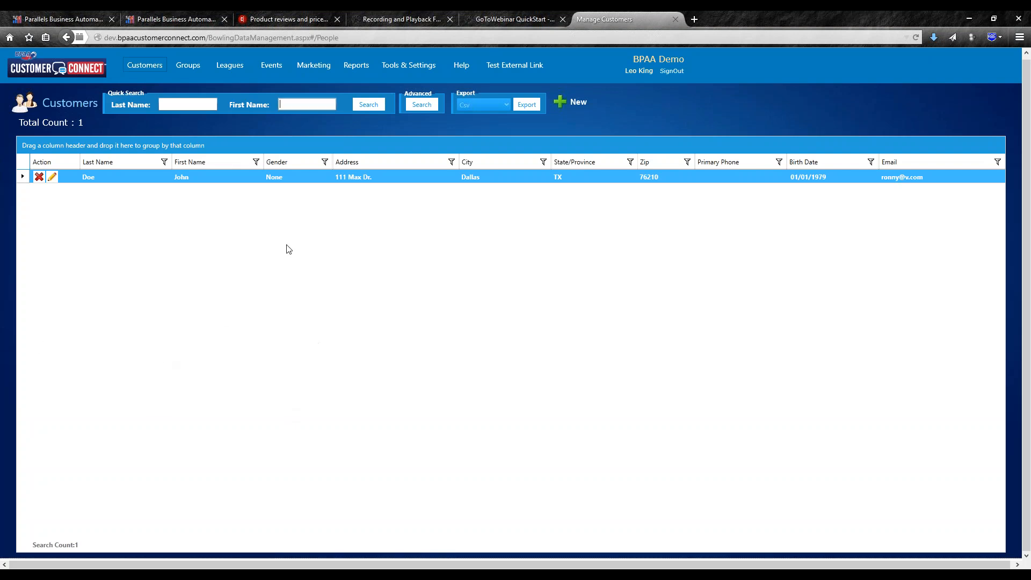